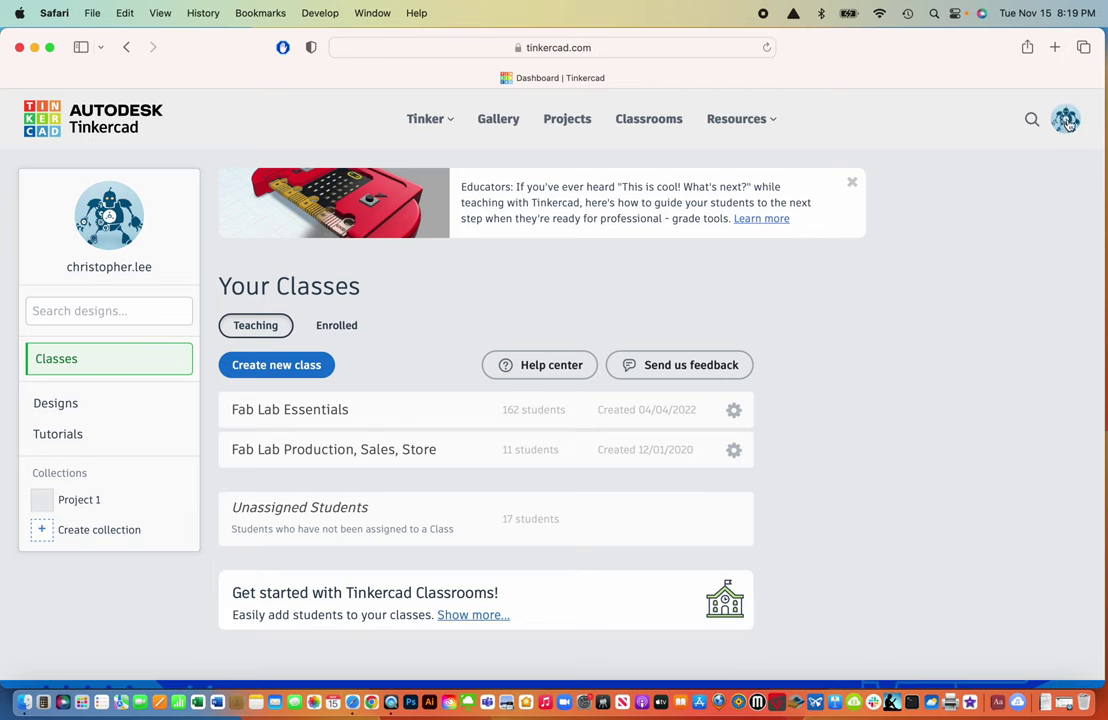
Create a new blank 3D design from the account menu.
{"action": "left_click", "coordinate": [1067, 121]}
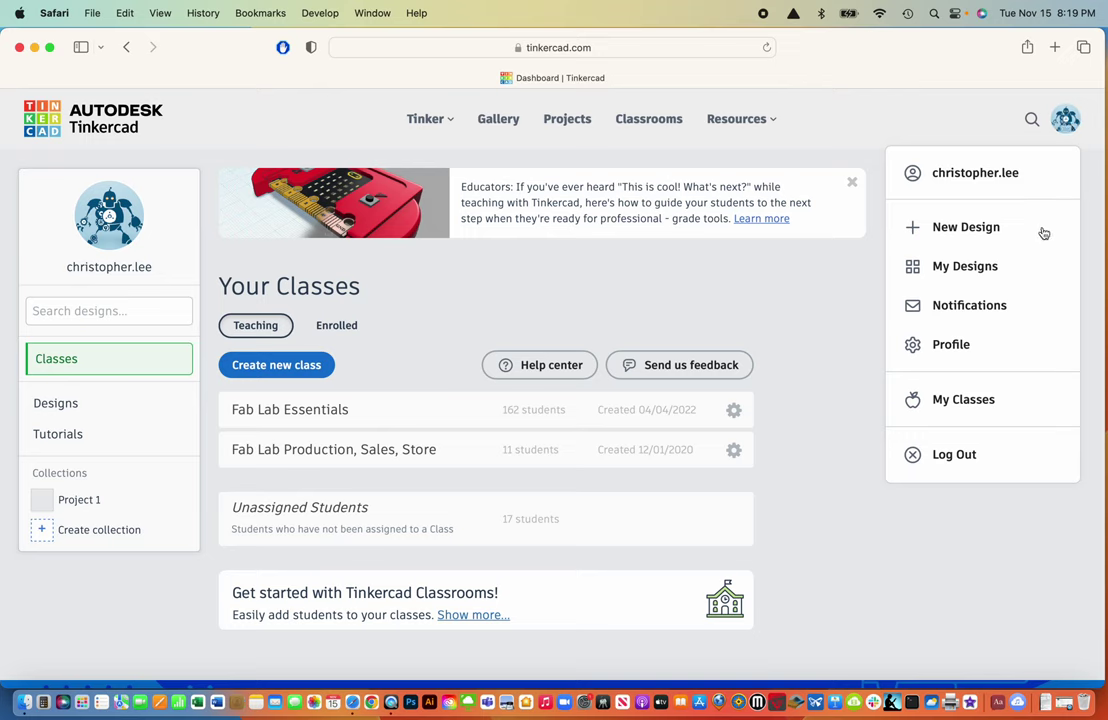
{"action": "left_click", "coordinate": [952, 230]}
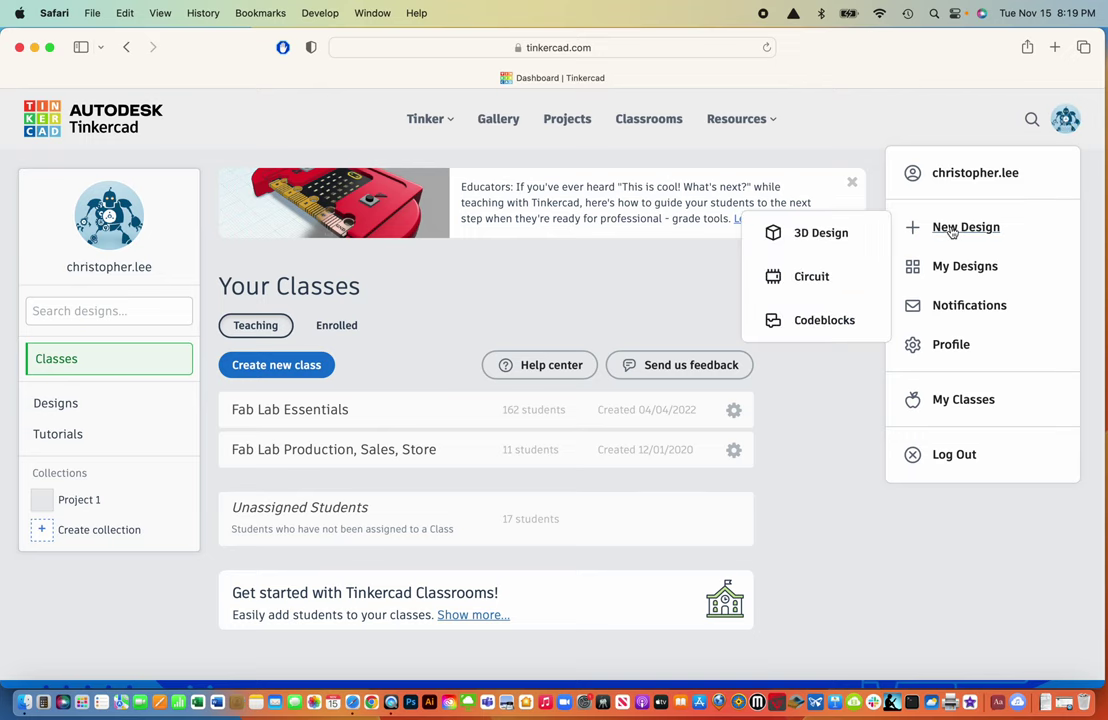
{"action": "left_click", "coordinate": [818, 234]}
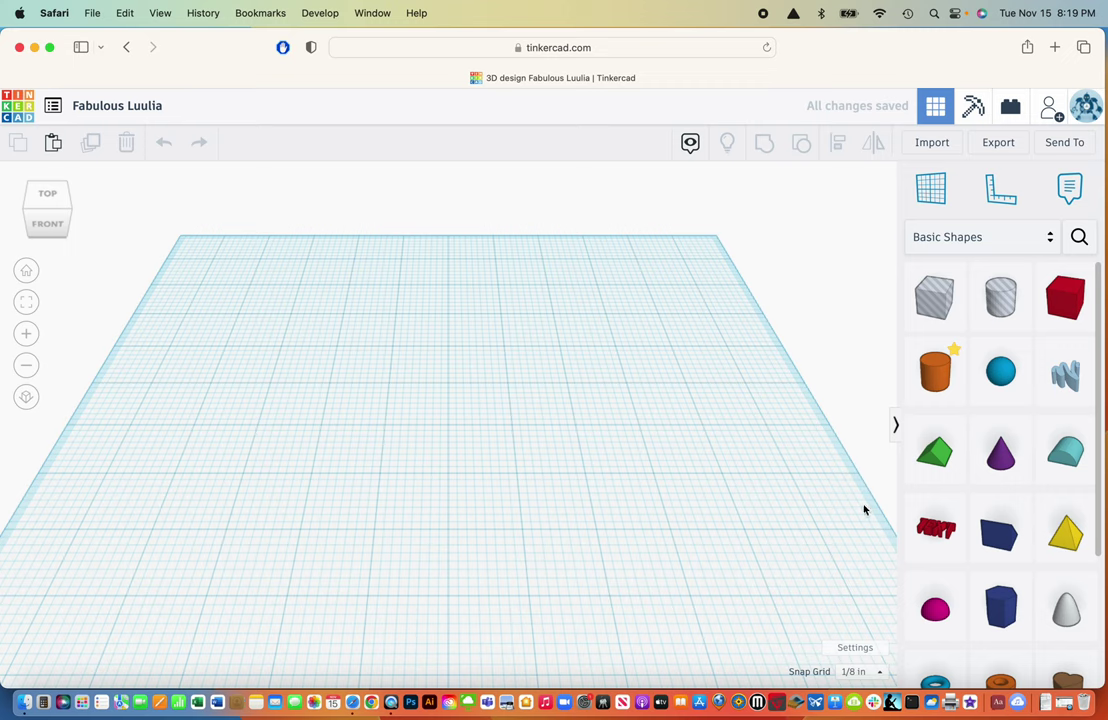
Leave workspace settings unchanged and set Snap Grid to Off.
{"action": "left_click", "coordinate": [856, 648]}
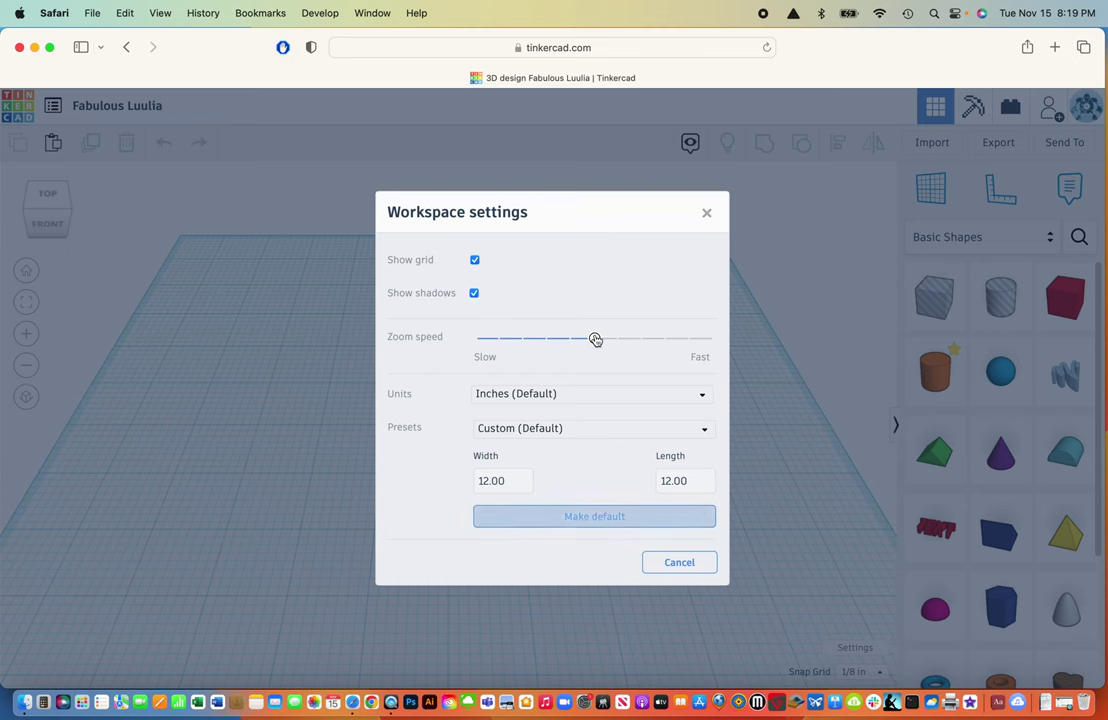
{"action": "left_click", "coordinate": [675, 566]}
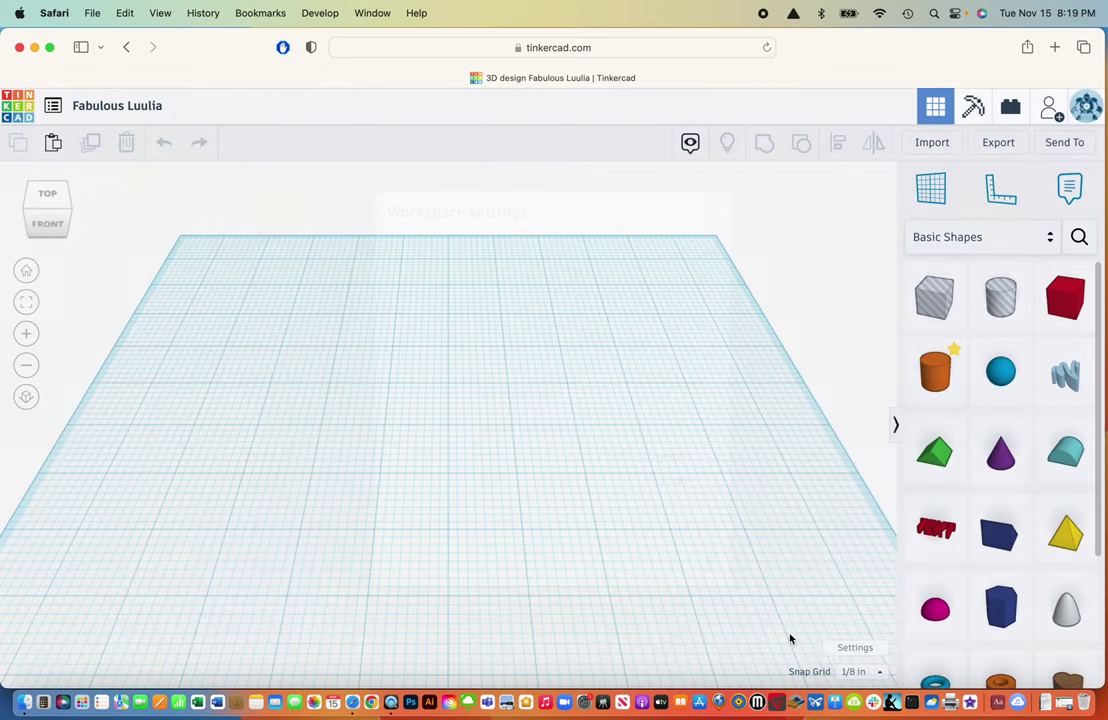
{"action": "left_click", "coordinate": [866, 671]}
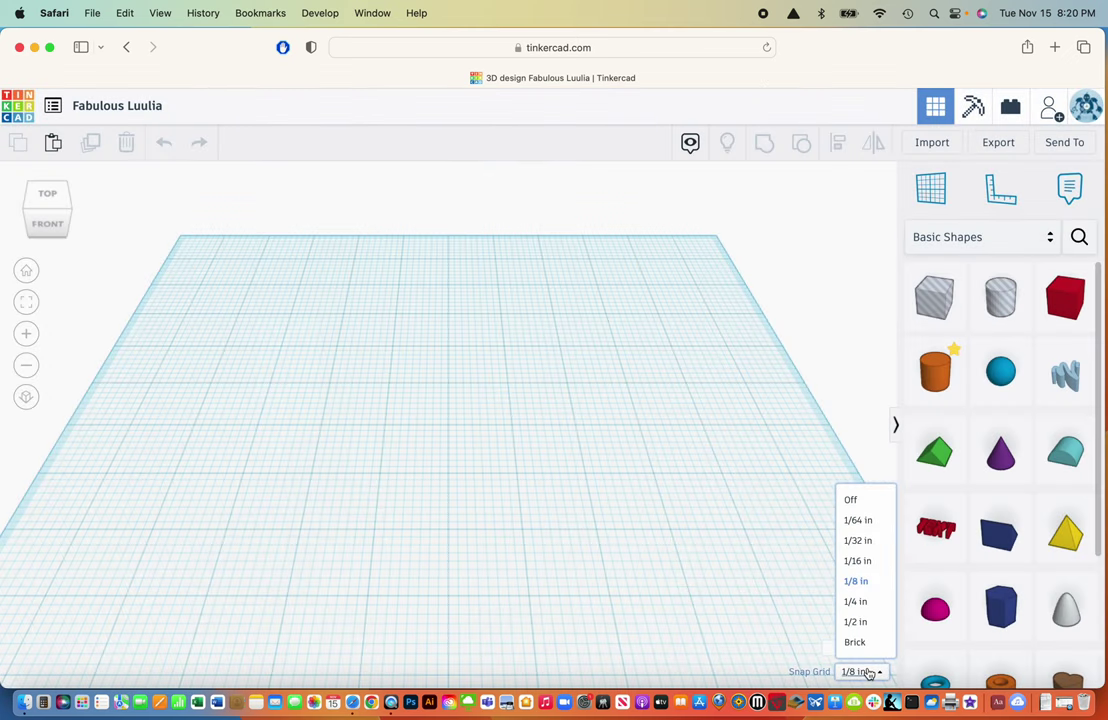
{"action": "left_click", "coordinate": [853, 499]}
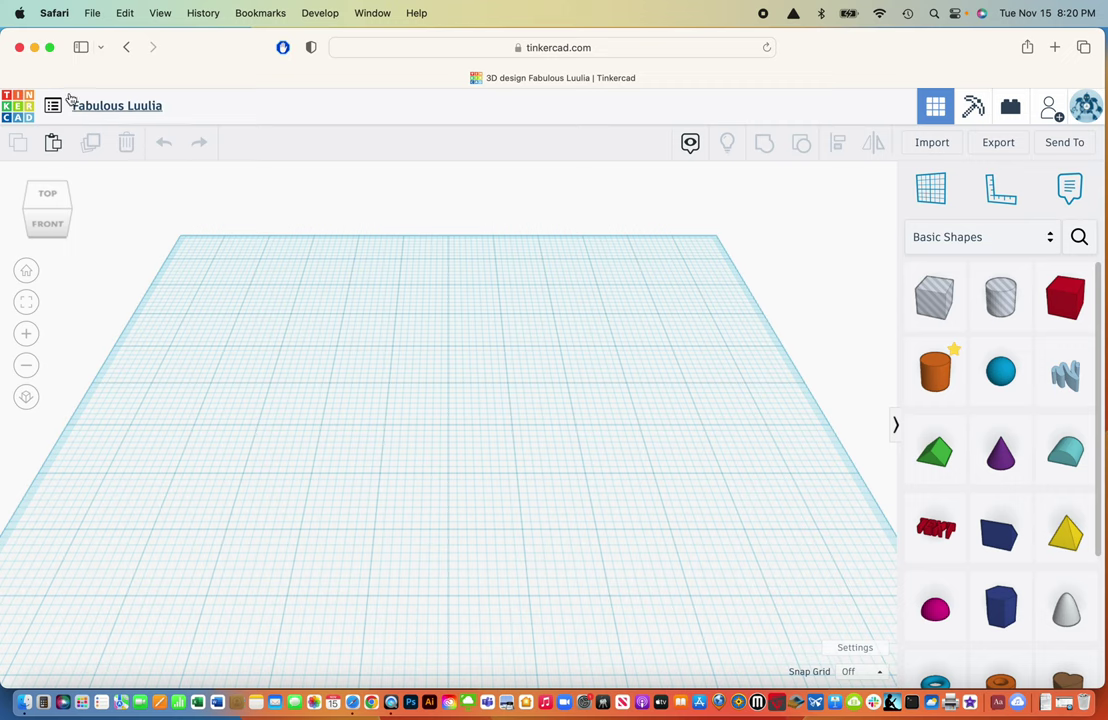
Replace the title Fabulous Luulia with the owner's surname followed by C4CookieCutter.
{"action": "left_click", "coordinate": [163, 111]}
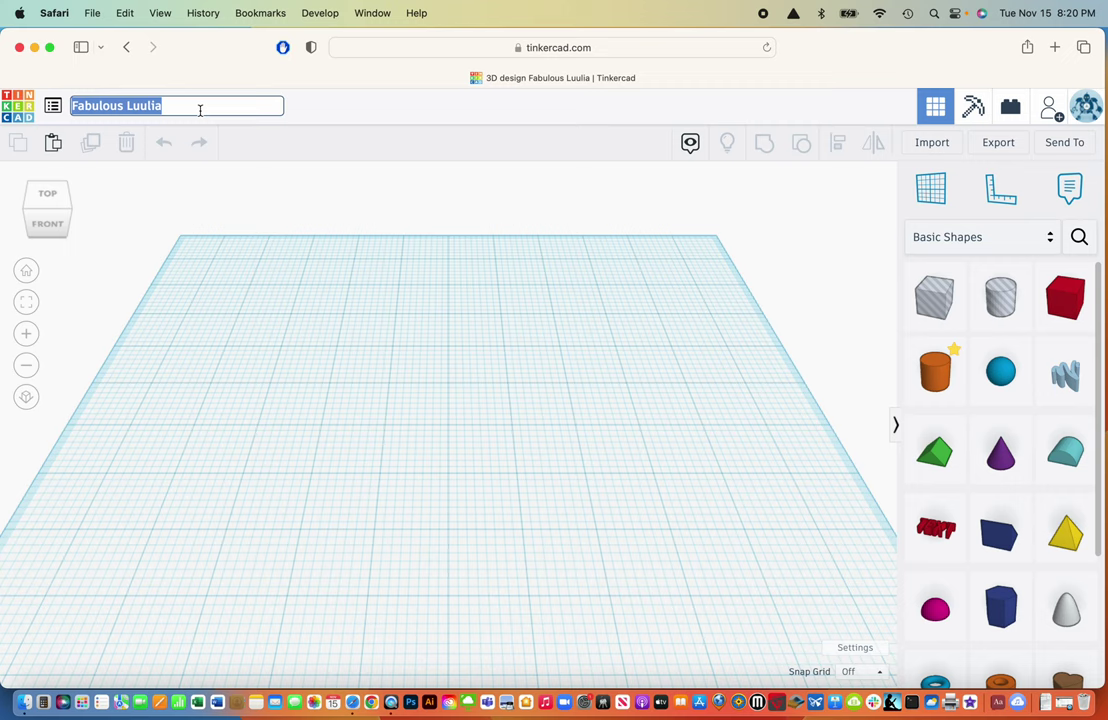
{"action": "type", "text": "Lee"}
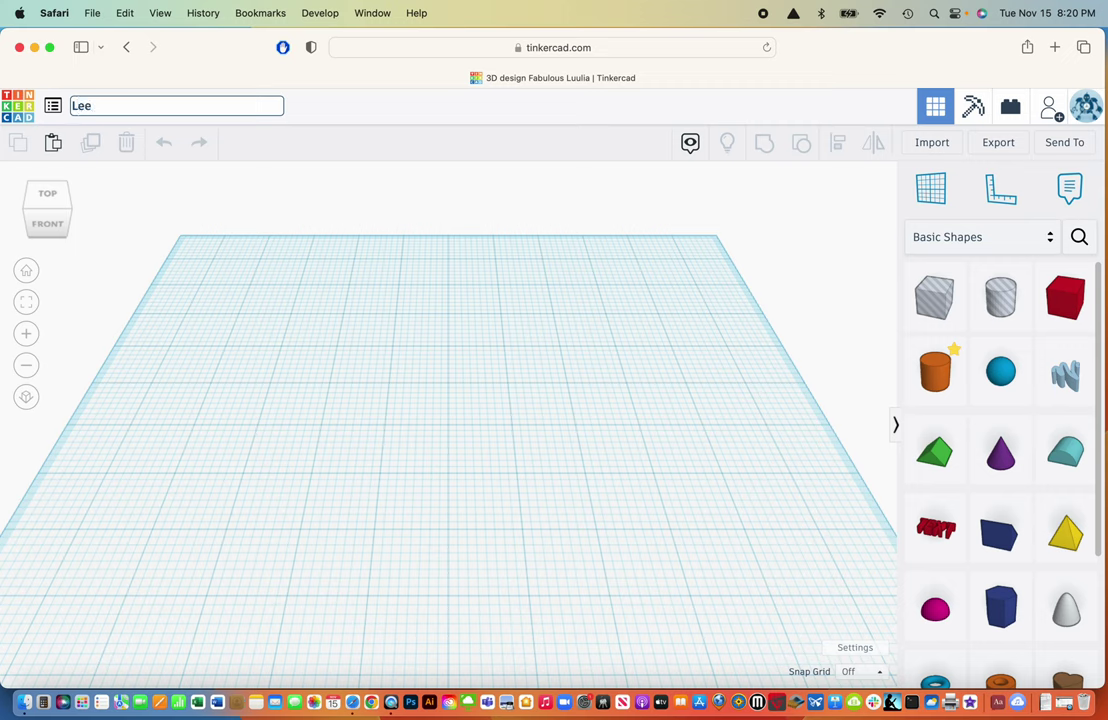
{"action": "type", "text": "C4CookieCutter"}
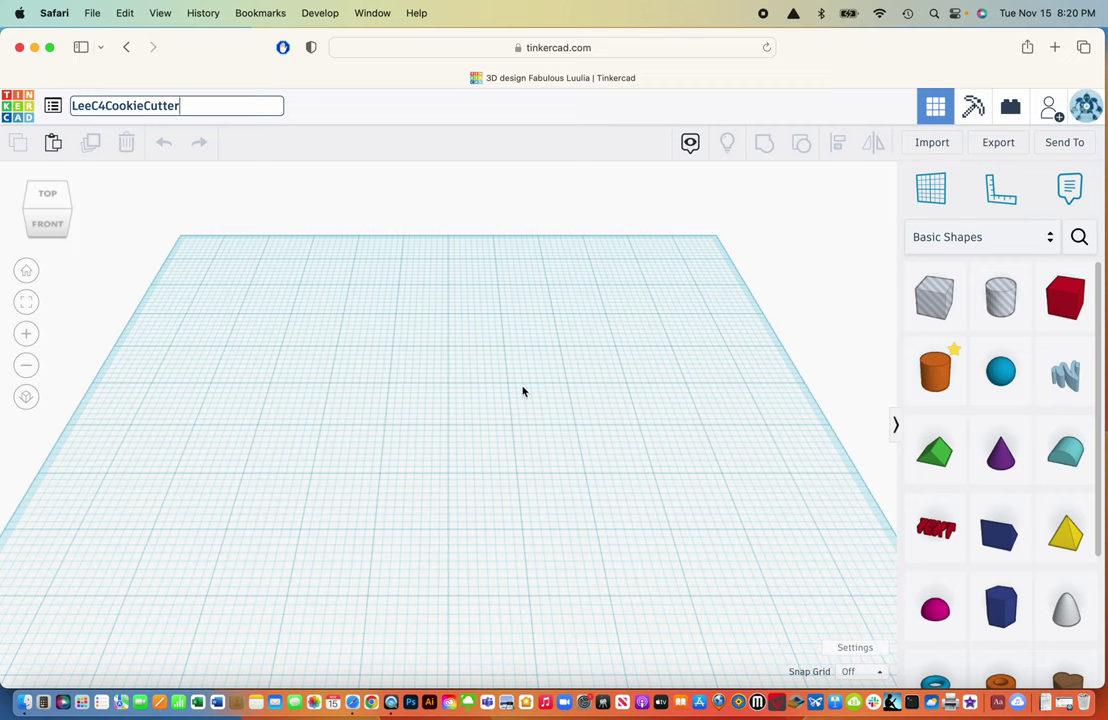
Commit the new name, then import StOlafShieldLogo.svg at 75% scale.
{"action": "left_click", "coordinate": [591, 380]}
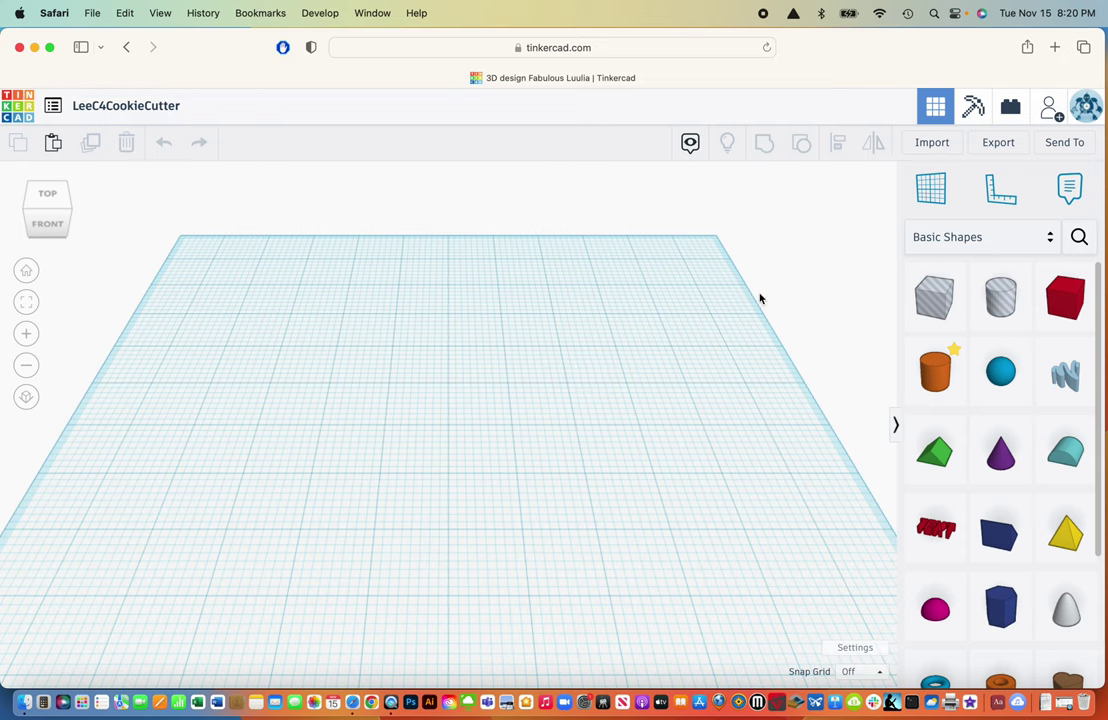
{"action": "left_click", "coordinate": [931, 147]}
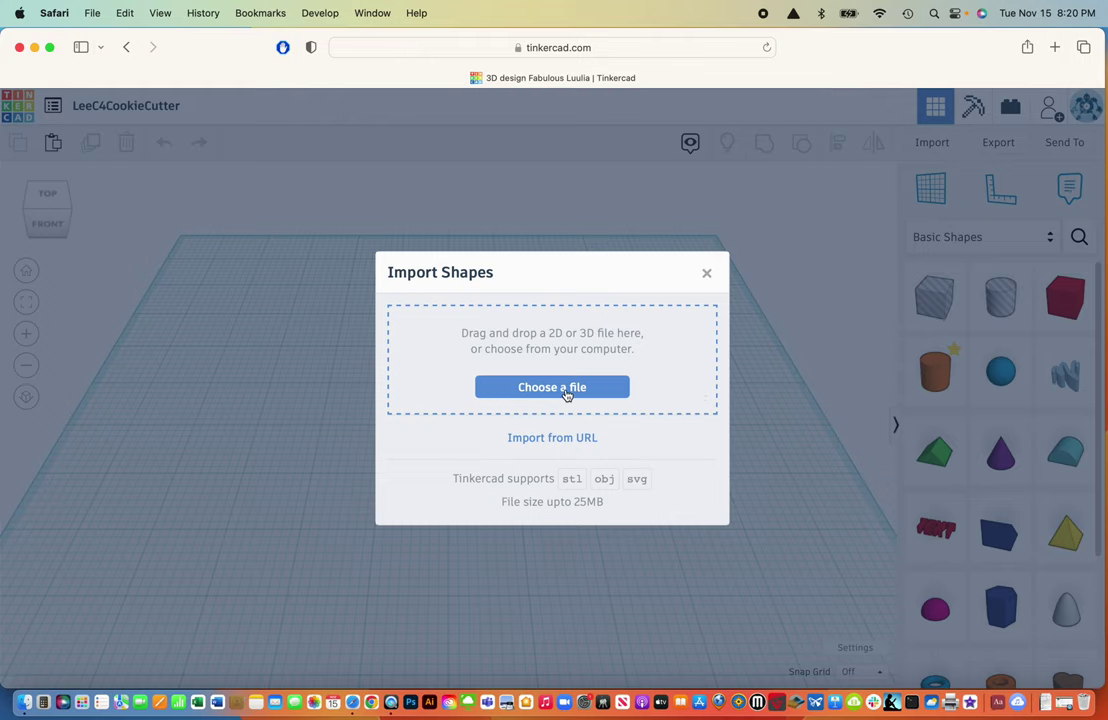
{"action": "left_click", "coordinate": [566, 395]}
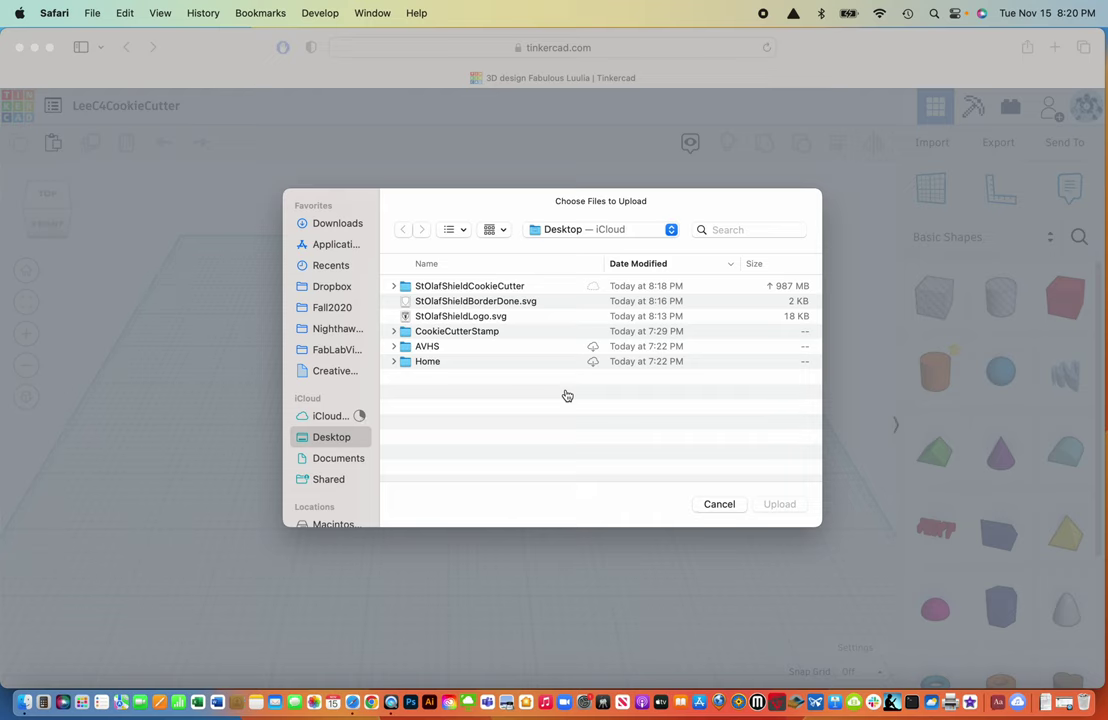
{"action": "left_click", "coordinate": [442, 318]}
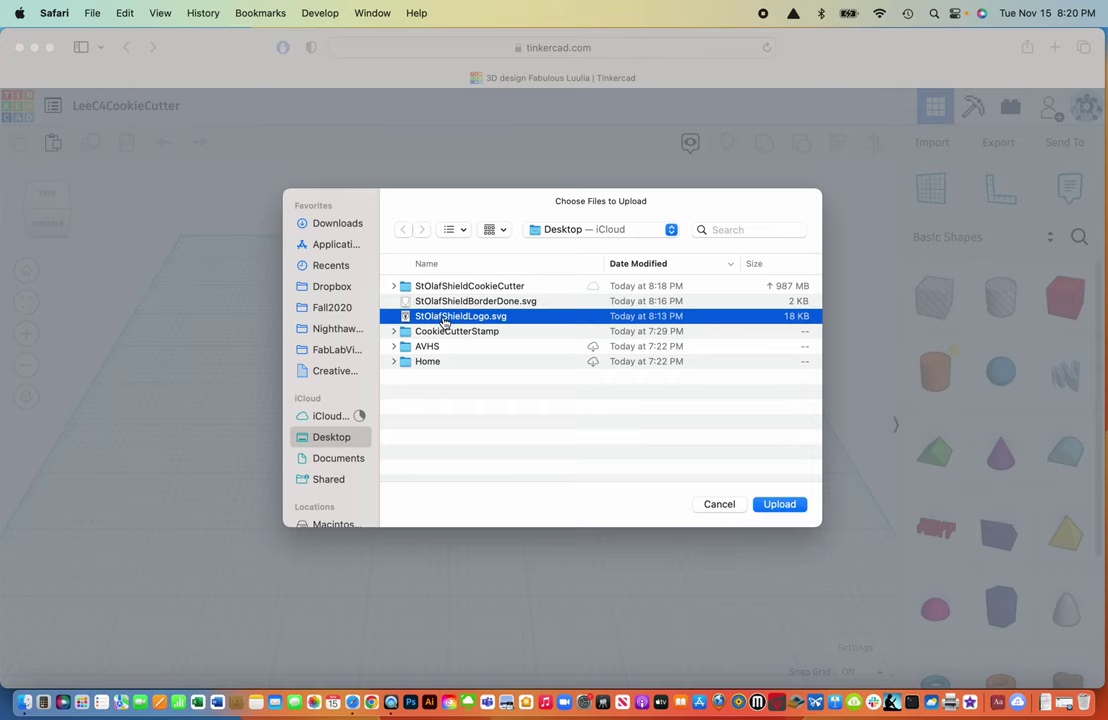
{"action": "left_click", "coordinate": [781, 508]}
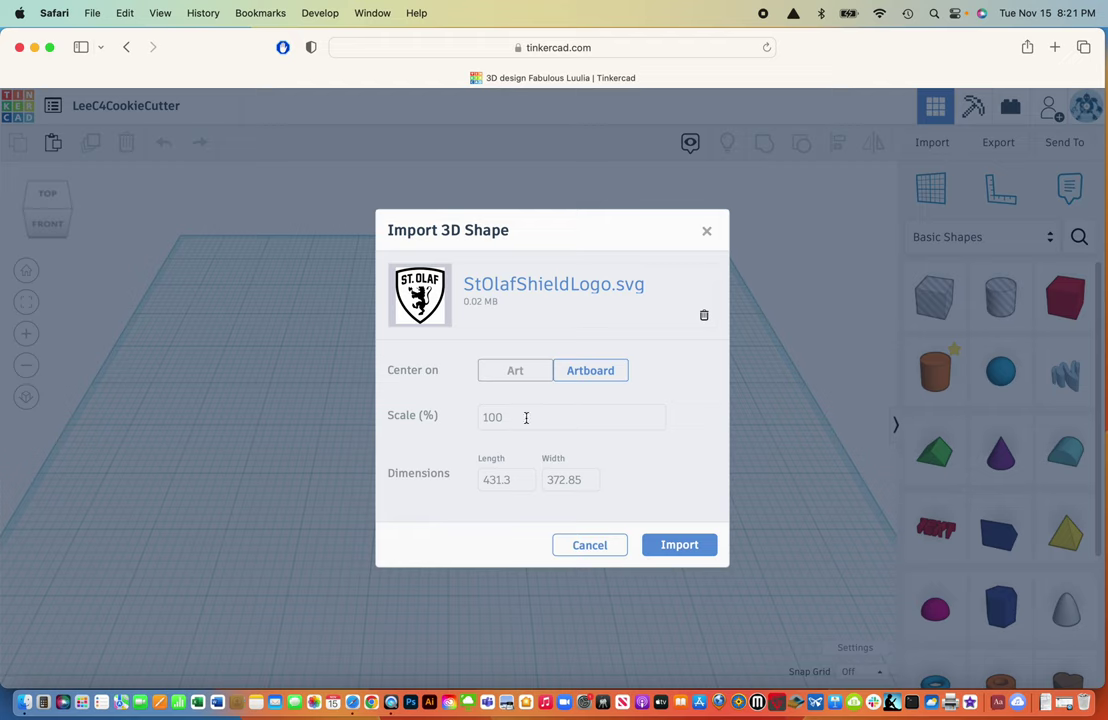
{"action": "left_click_drag", "start_coordinate": [525, 415], "coordinate": [496, 418]}
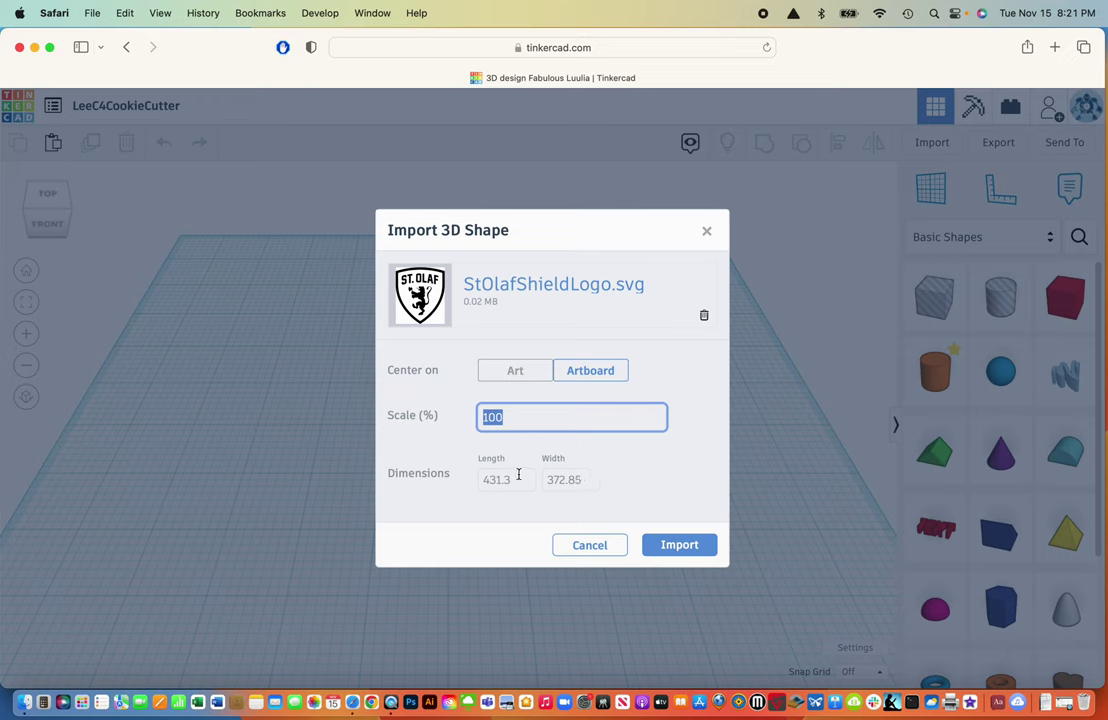
{"action": "type", "text": "75"}
{"action": "left_click", "coordinate": [683, 546]}
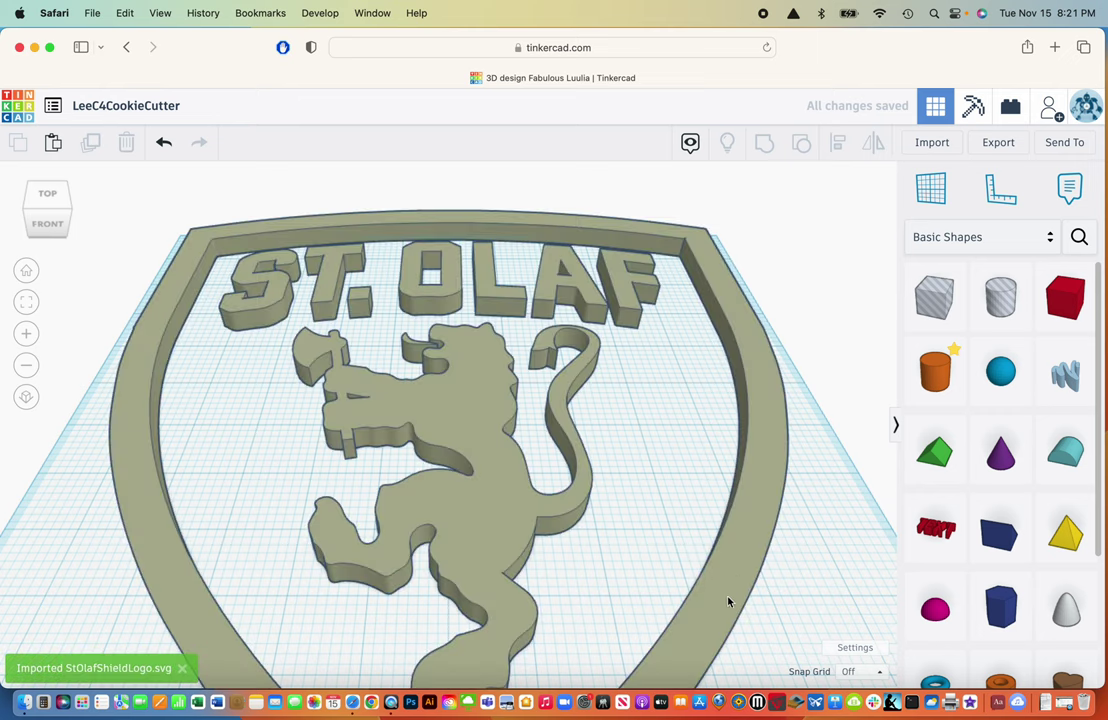
{"action": "scroll", "coordinate": [725, 607], "scroll_direction": "down", "scroll_amount": 3}
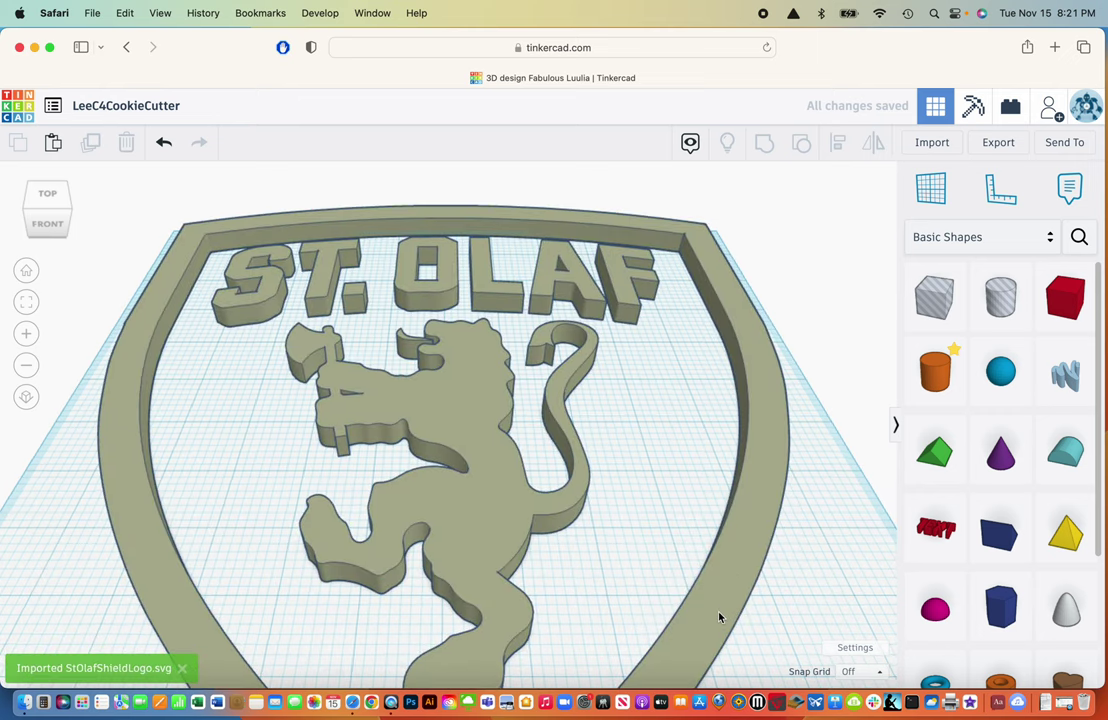
{"action": "scroll", "coordinate": [718, 617], "scroll_direction": "up", "scroll_amount": 3}
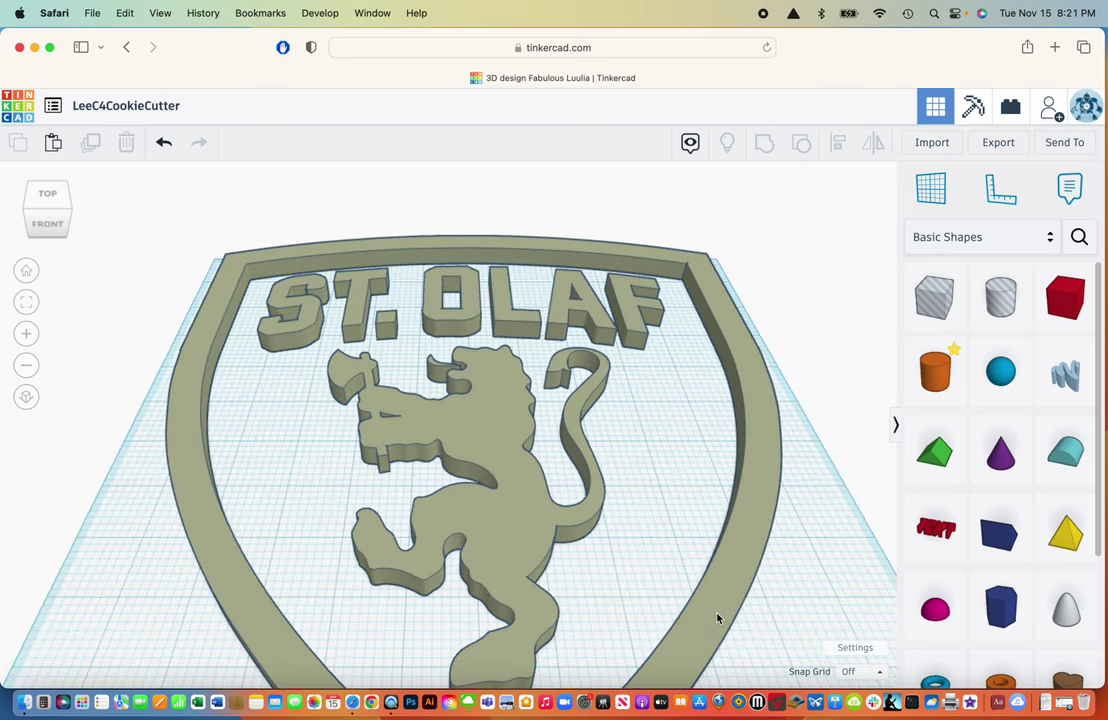
{"action": "scroll", "coordinate": [718, 620], "scroll_direction": "down", "scroll_amount": 4}
{"action": "left_click", "coordinate": [738, 623]}
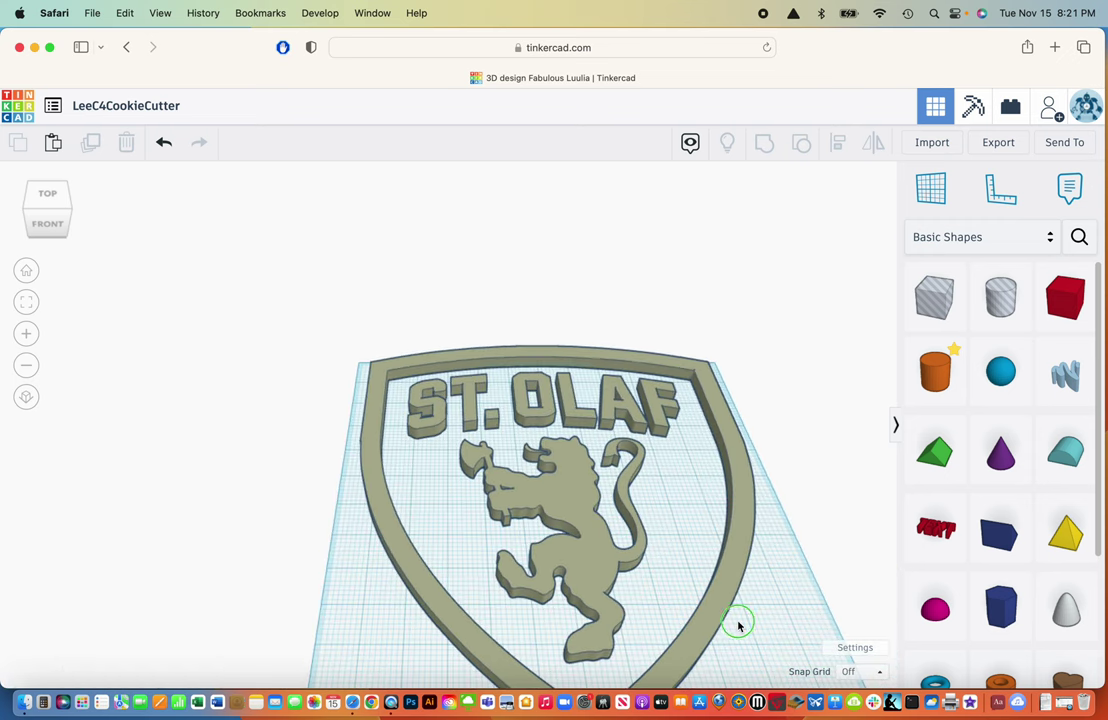
{"action": "right_click_drag", "start_coordinate": [738, 623], "coordinate": [657, 467]}
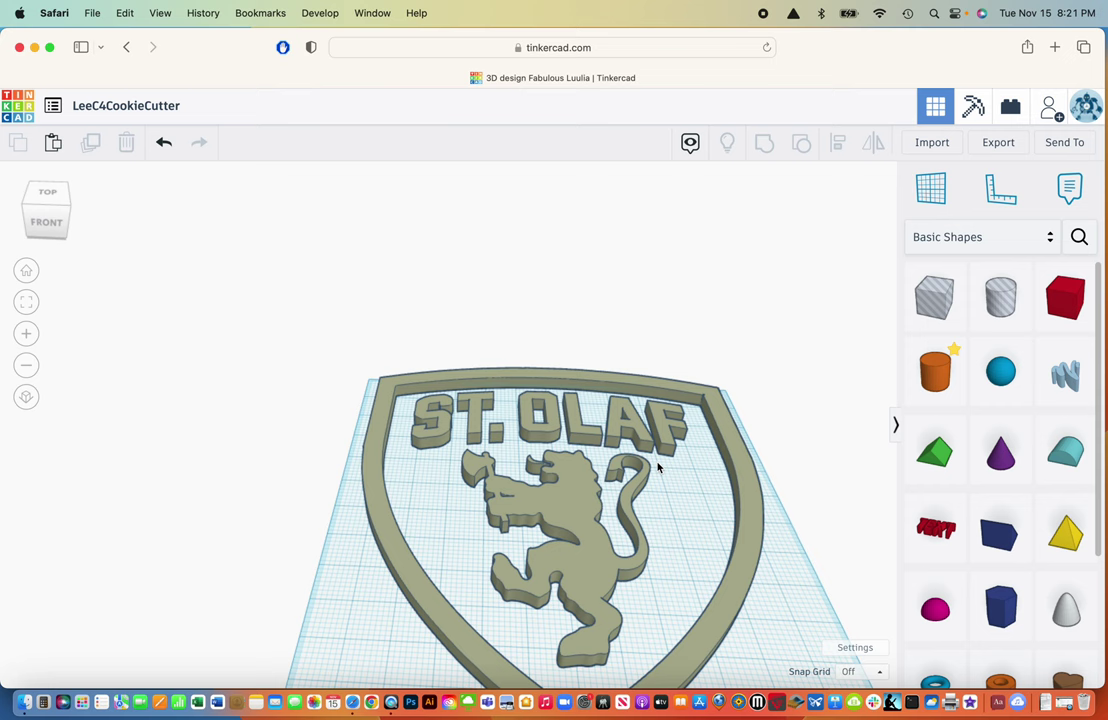
{"action": "scroll", "coordinate": [657, 467], "scroll_direction": "up", "scroll_amount": 5}
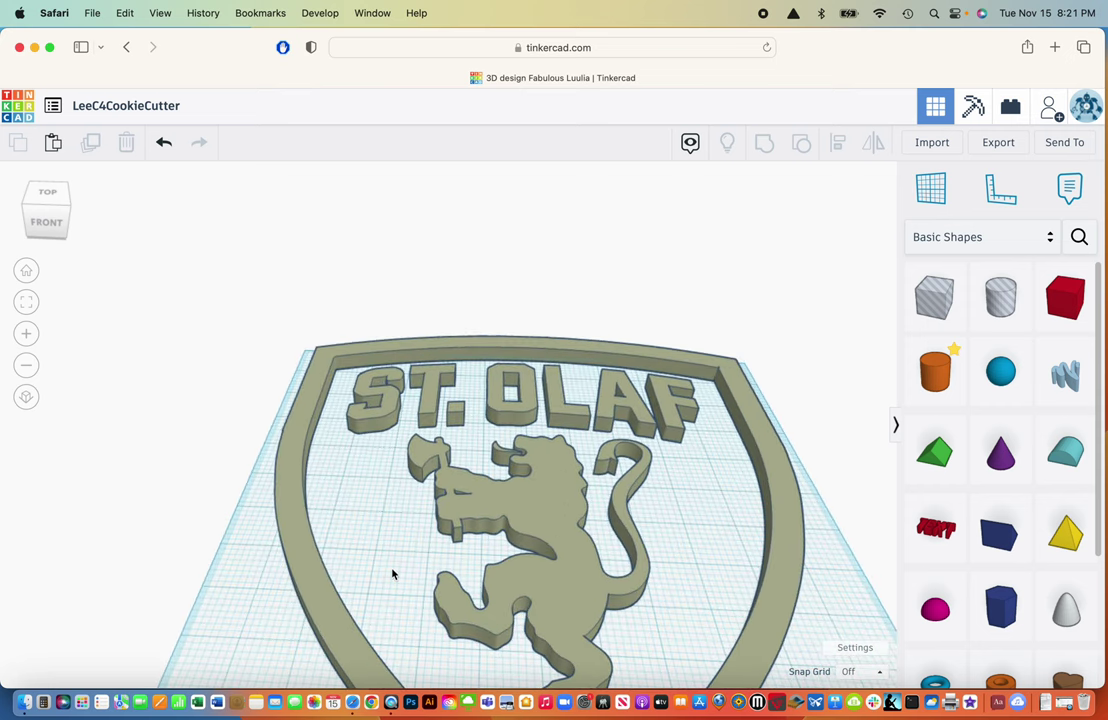
{"action": "scroll", "coordinate": [392, 573], "scroll_direction": "down", "scroll_amount": 5}
{"action": "scroll", "coordinate": [403, 574], "scroll_direction": "up", "scroll_amount": 5}
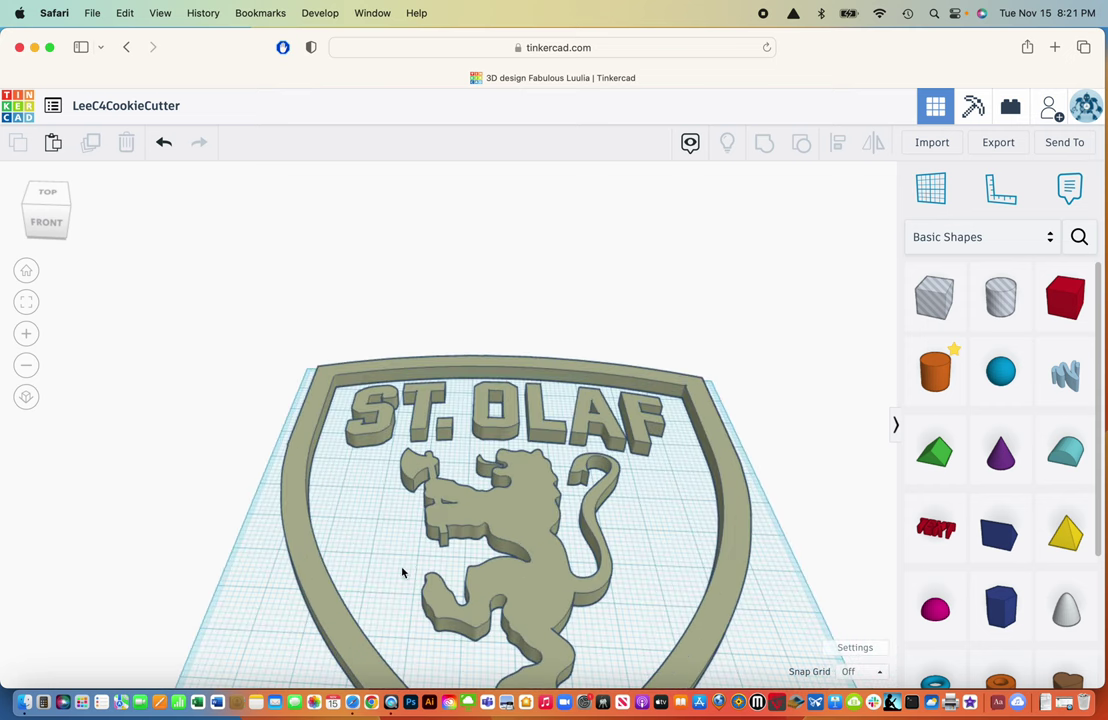
{"action": "scroll", "coordinate": [403, 574], "scroll_direction": "up", "scroll_amount": 2}
{"action": "scroll", "coordinate": [661, 489], "scroll_direction": "down", "scroll_amount": 3}
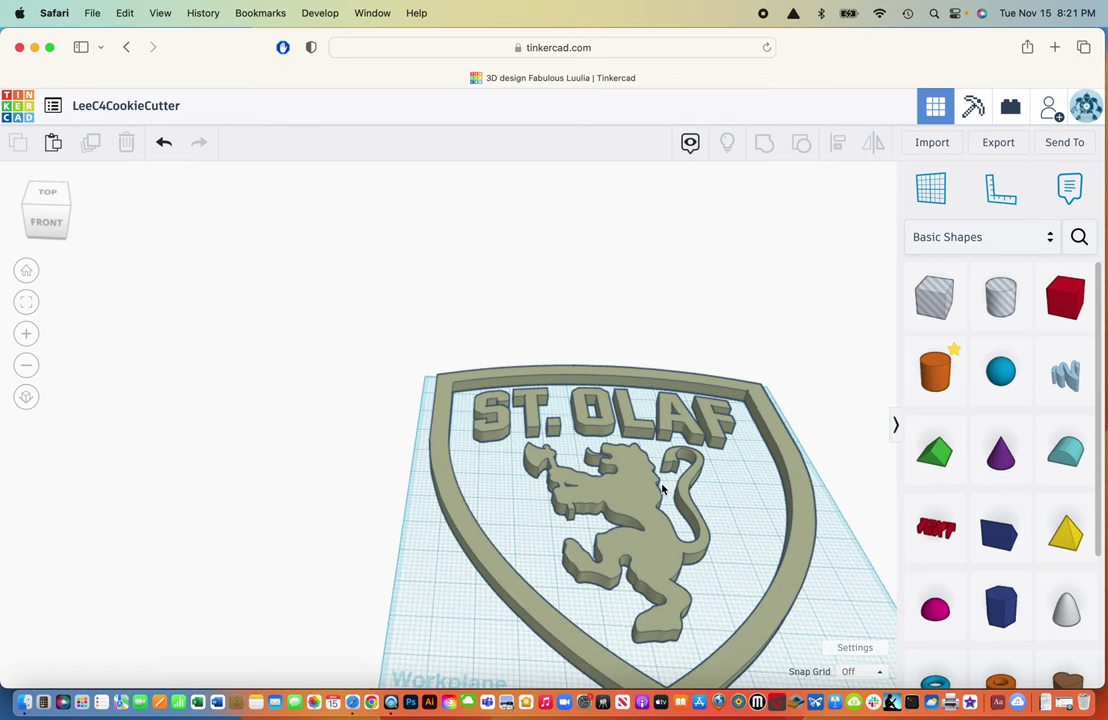
{"action": "right_click_drag", "start_coordinate": [742, 504], "coordinate": [410, 487]}
{"action": "left_click", "coordinate": [443, 465]}
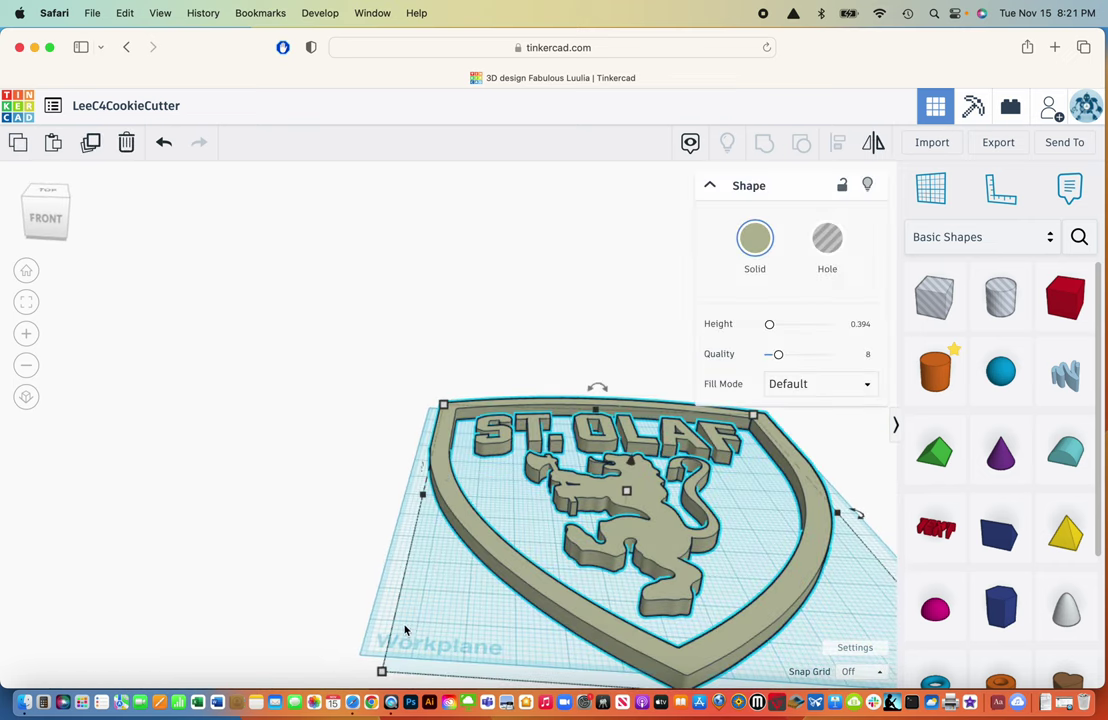
{"action": "mouse_move", "coordinate": [381, 671]}
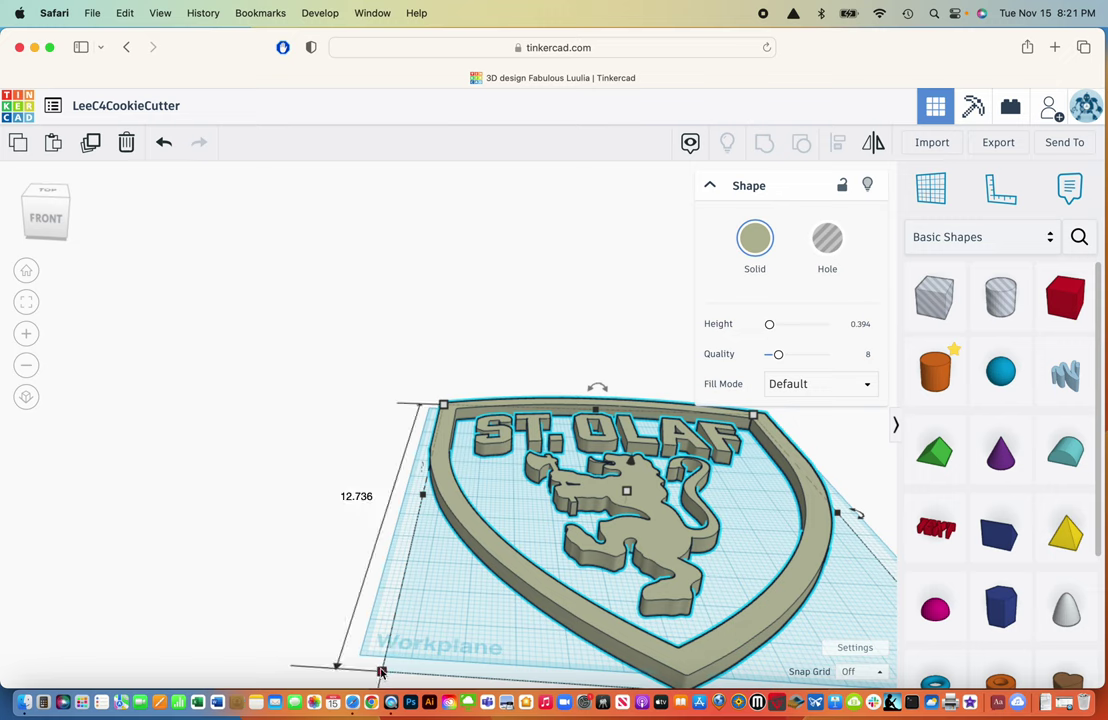
{"action": "left_click_drag", "start_coordinate": [381, 671], "coordinate": [620, 463]}
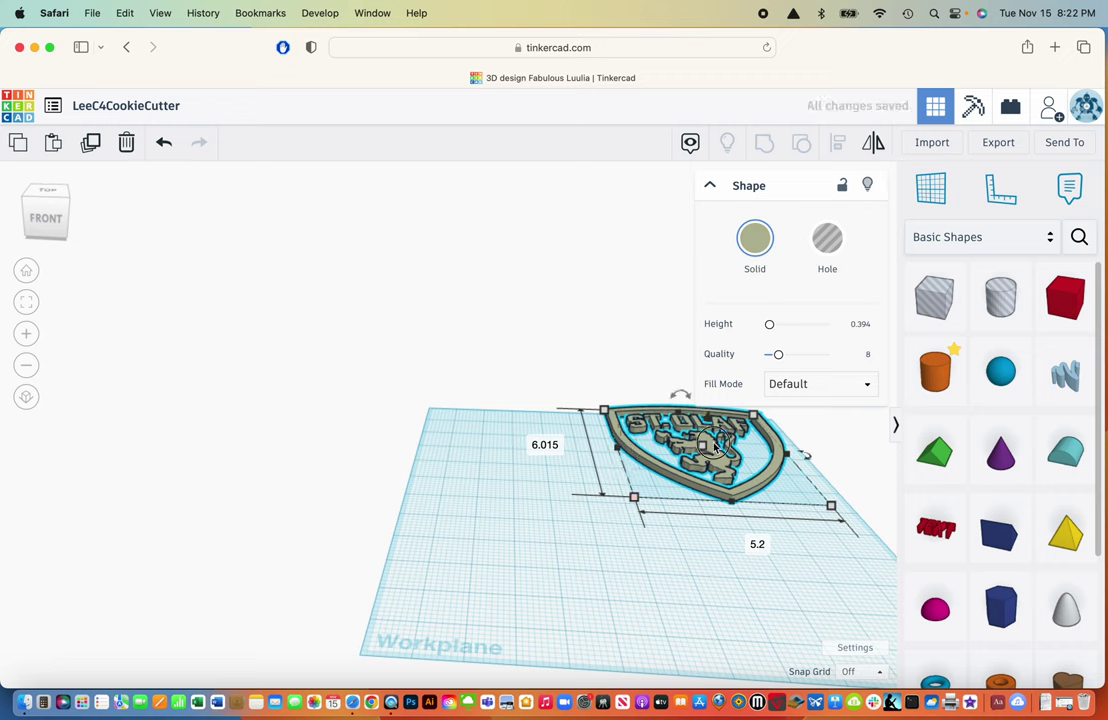
{"action": "left_click_drag", "start_coordinate": [697, 463], "coordinate": [636, 512]}
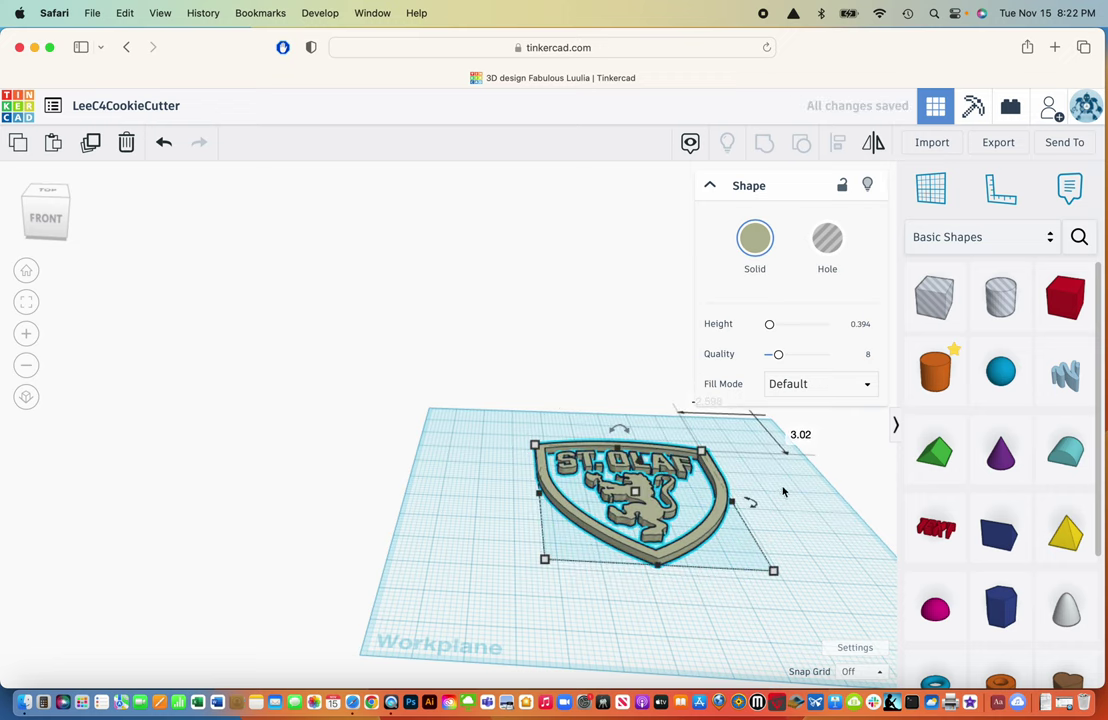
{"action": "right_click_drag", "start_coordinate": [784, 487], "coordinate": [804, 559]}
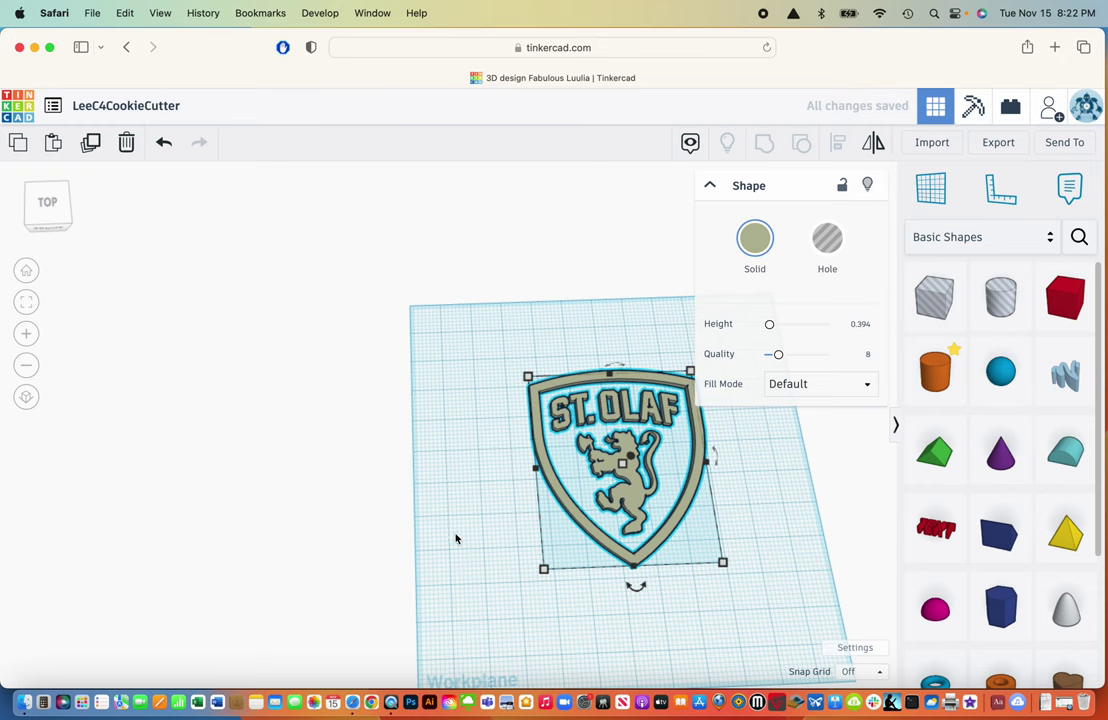
{"action": "scroll", "coordinate": [457, 536], "scroll_direction": "up", "scroll_amount": 2}
{"action": "scroll", "coordinate": [290, 423], "scroll_direction": "down", "scroll_amount": 2}
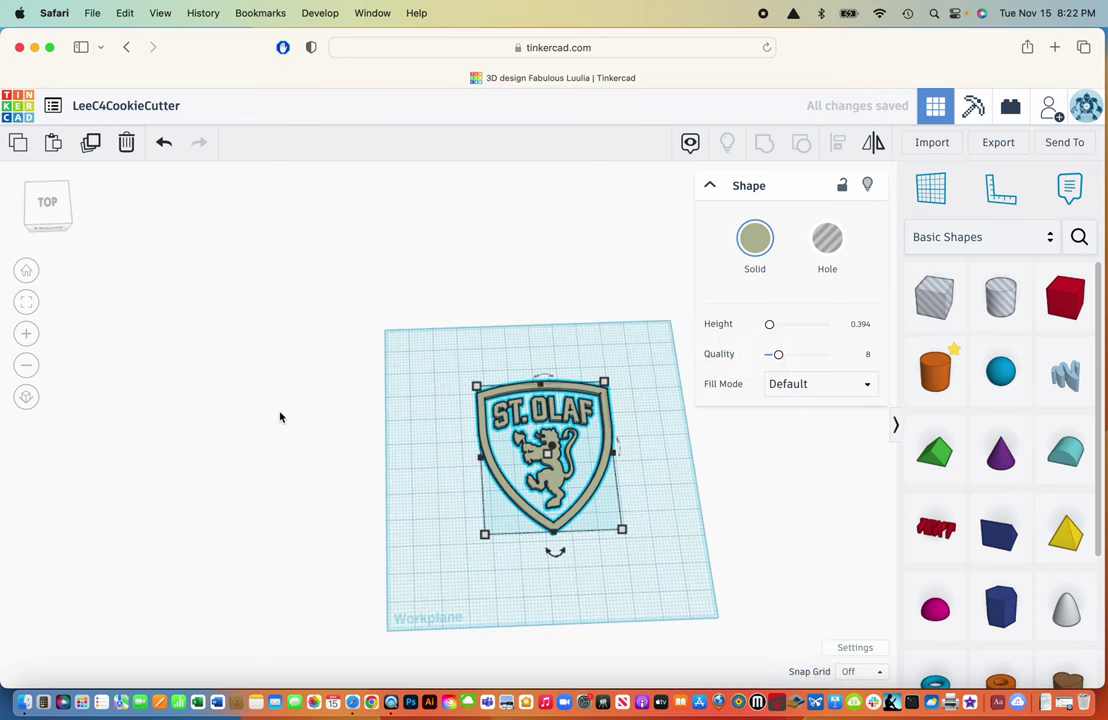
{"action": "scroll", "coordinate": [195, 408], "scroll_direction": "down", "scroll_amount": 2}
{"action": "scroll", "coordinate": [195, 408], "scroll_direction": "up", "scroll_amount": 1}
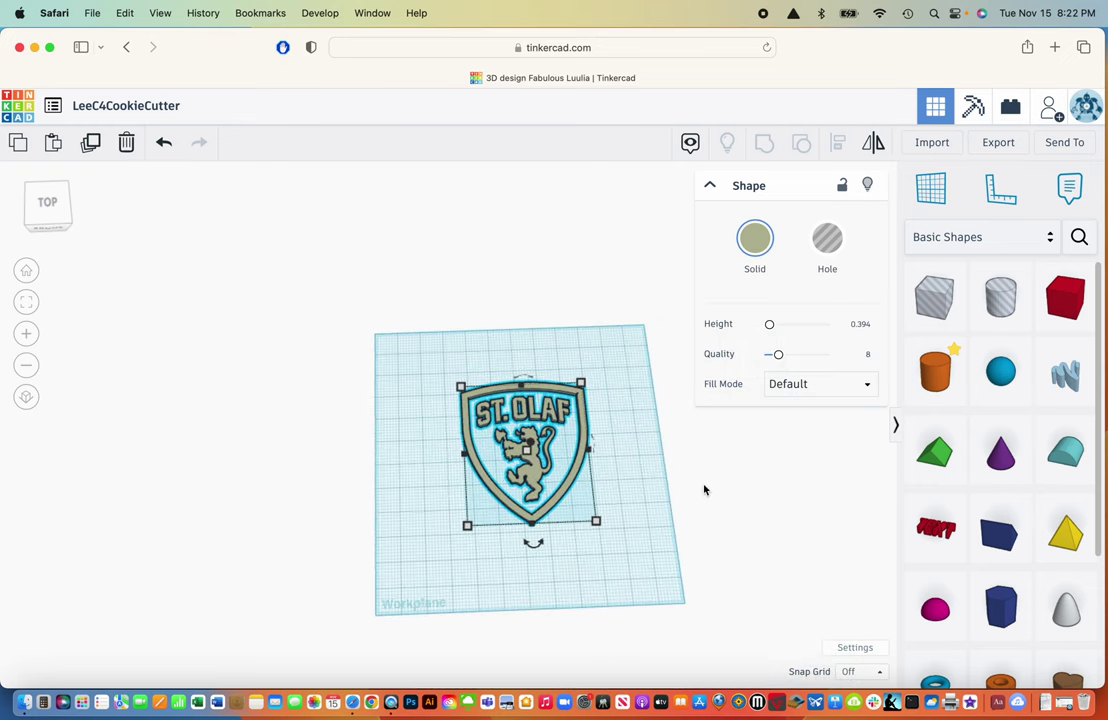
{"action": "scroll", "coordinate": [703, 490], "scroll_direction": "up", "scroll_amount": 4}
{"action": "scroll", "coordinate": [698, 500], "scroll_direction": "up", "scroll_amount": 3}
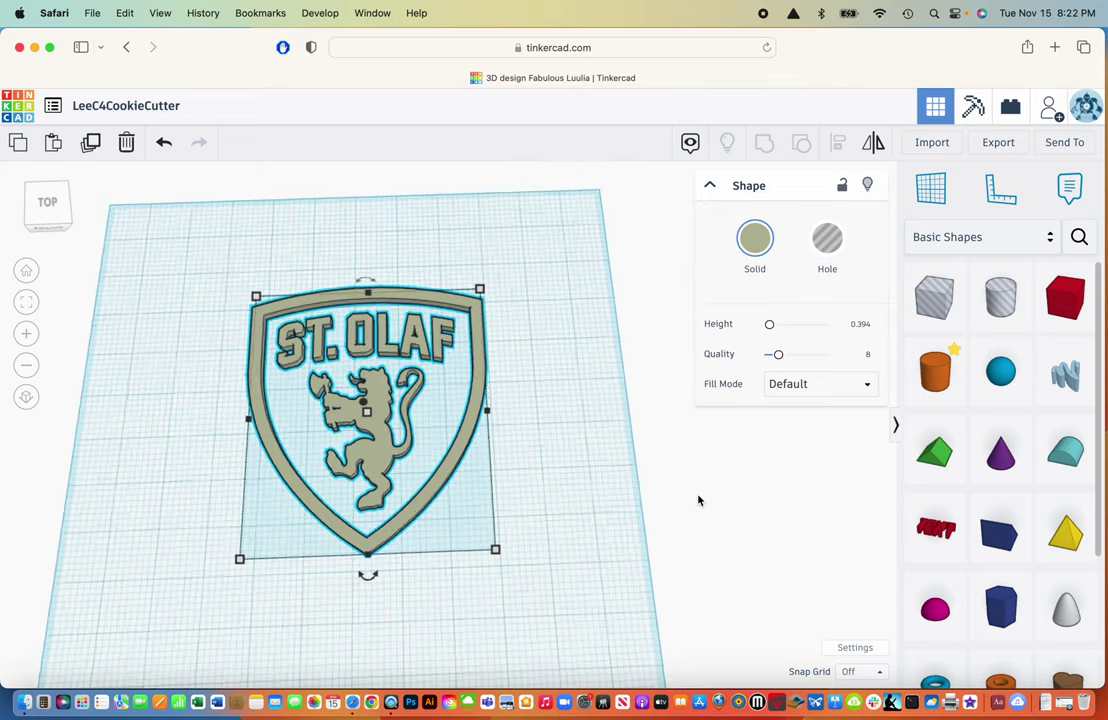
{"action": "scroll", "coordinate": [524, 490], "scroll_direction": "down", "scroll_amount": 3}
Change the St. Olaf logo's height from 0.186 to 0.5.
{"action": "right_click_drag", "start_coordinate": [458, 577], "coordinate": [467, 556]}
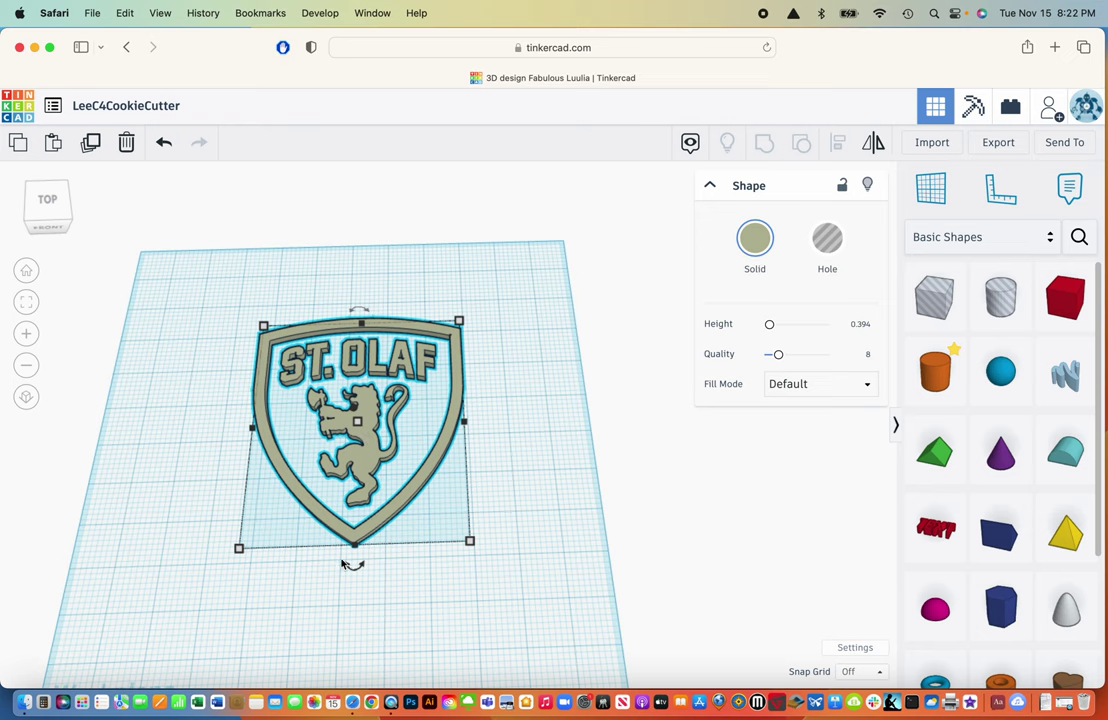
{"action": "mouse_move", "coordinate": [341, 613]}
{"action": "right_mouse_down"}
{"action": "mouse_move", "coordinate": [339, 579]}
{"action": "mouse_move", "coordinate": [356, 548]}
{"action": "right_mouse_up"}
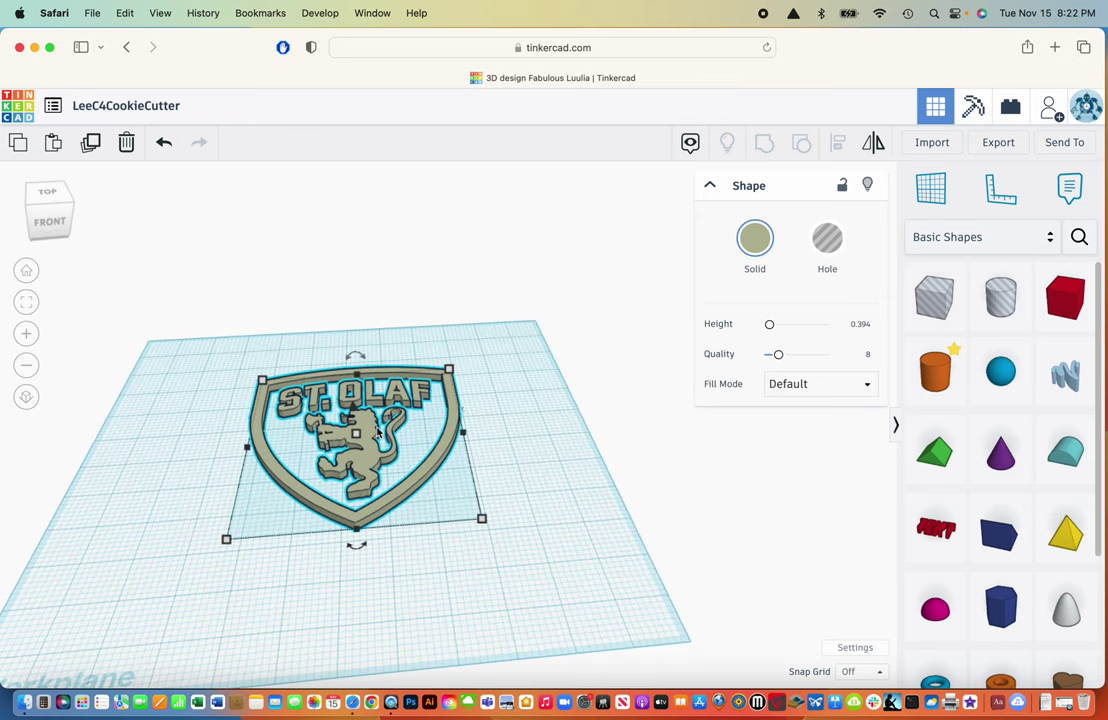
{"action": "left_click", "coordinate": [356, 440]}
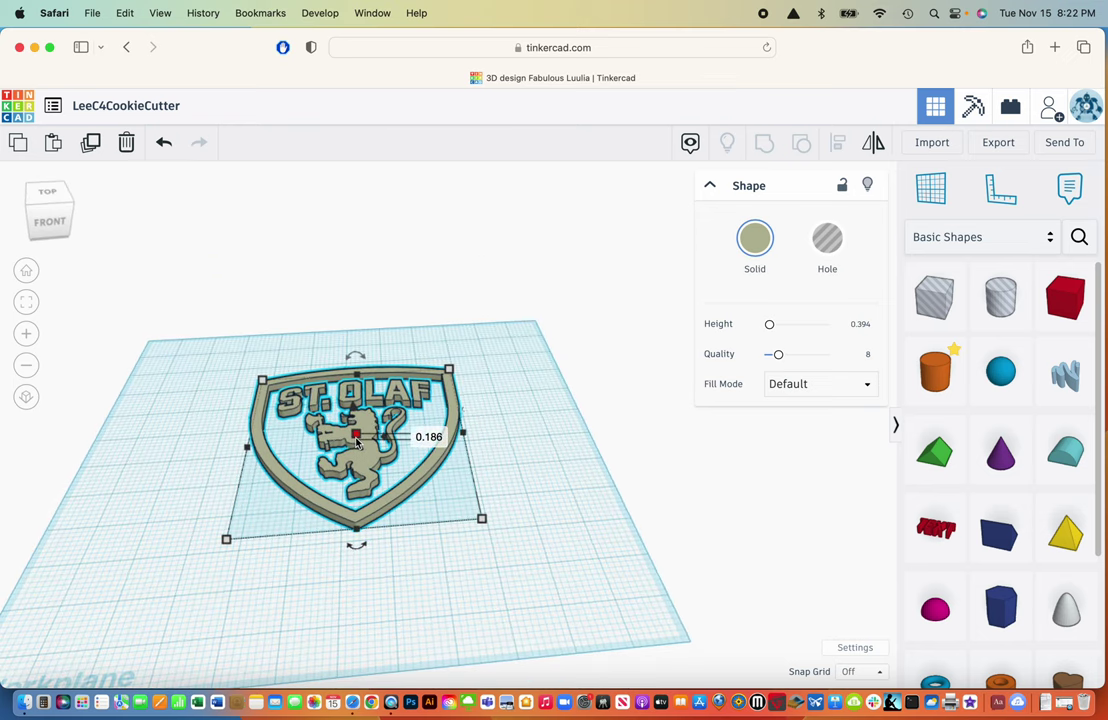
{"action": "left_click", "coordinate": [442, 440]}
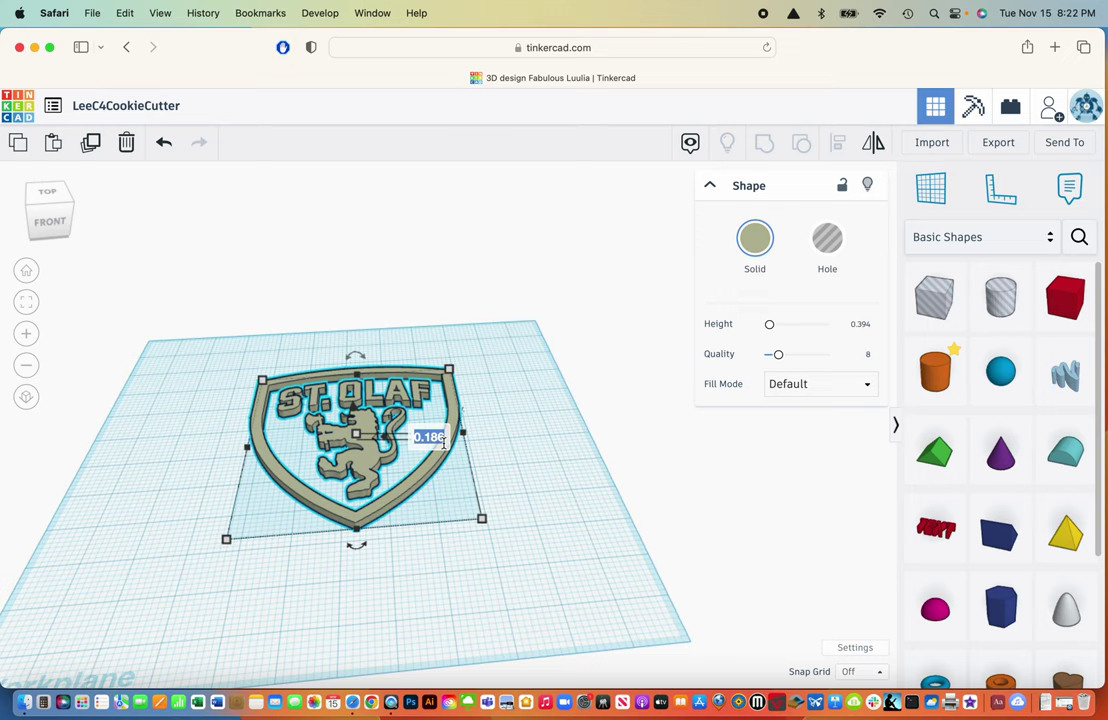
{"action": "key", "text": "BackSpace"}
{"action": "key", "text": "Return"}
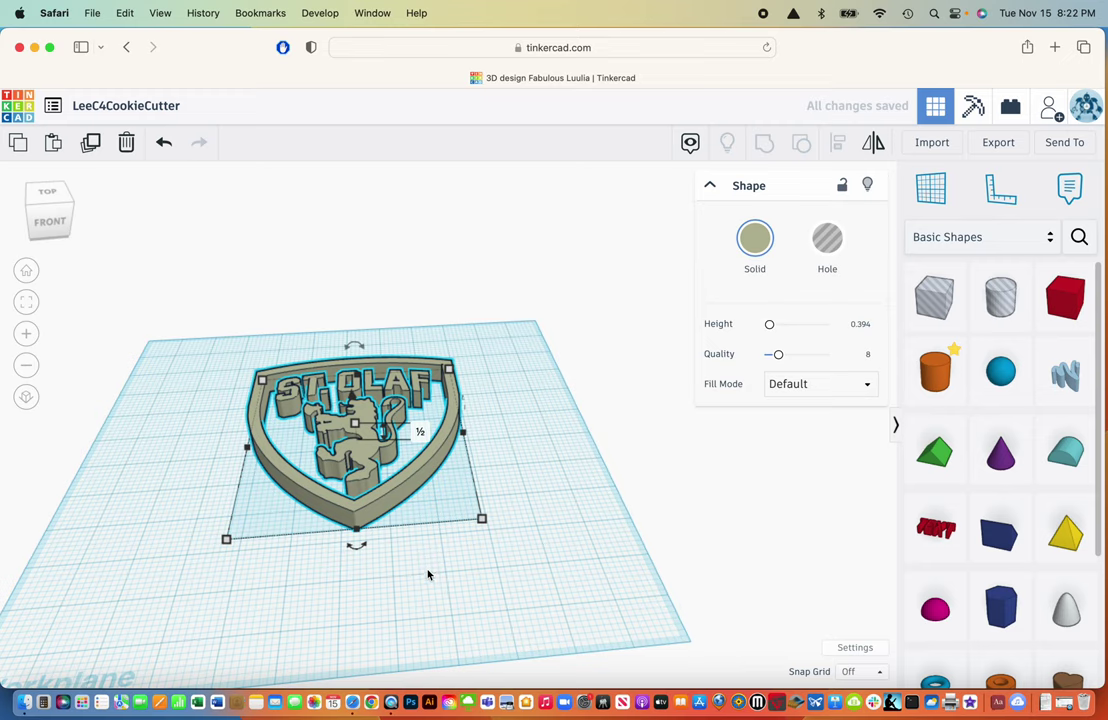
{"action": "right_click_drag", "start_coordinate": [540, 587], "coordinate": [559, 603]}
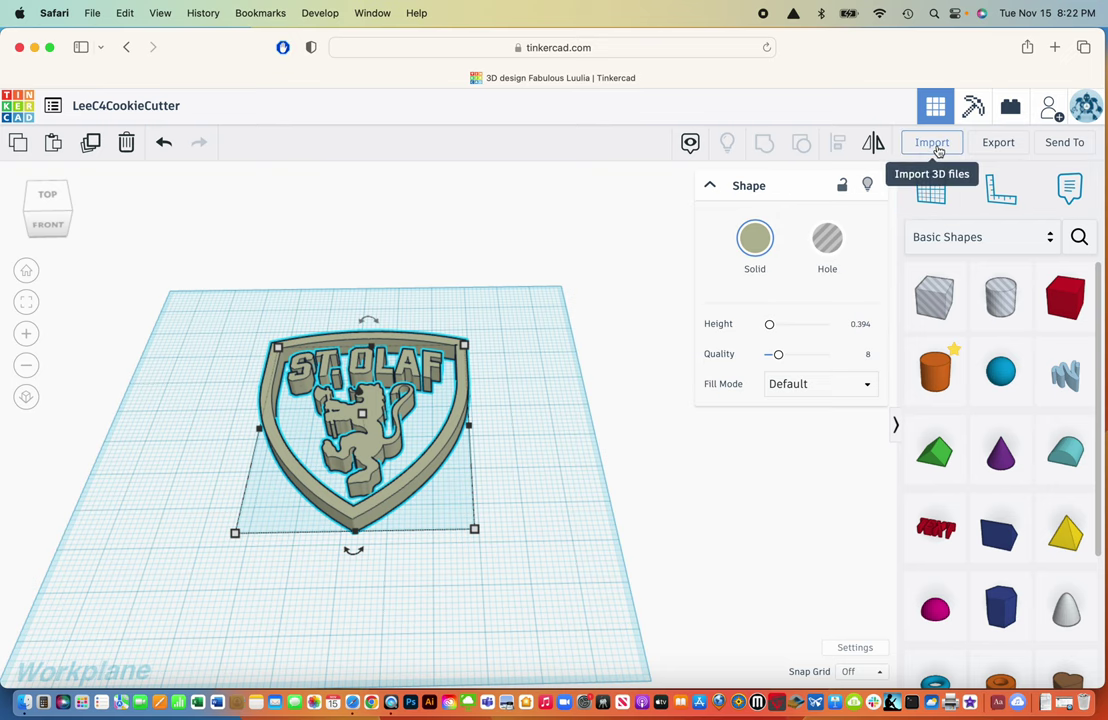
Import StOlafShieldBorderDone.svg at 5% scale and move the pink border over the logo.
{"action": "left_click", "coordinate": [934, 145]}
{"action": "left_click", "coordinate": [556, 389]}
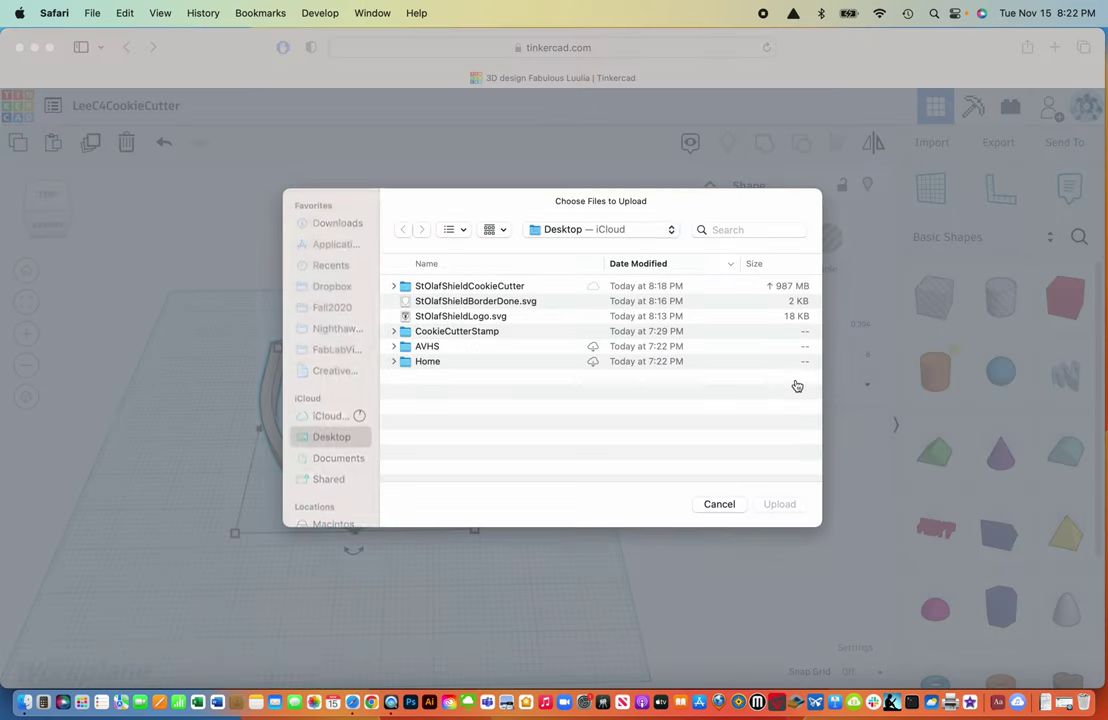
{"action": "left_click", "coordinate": [524, 304]}
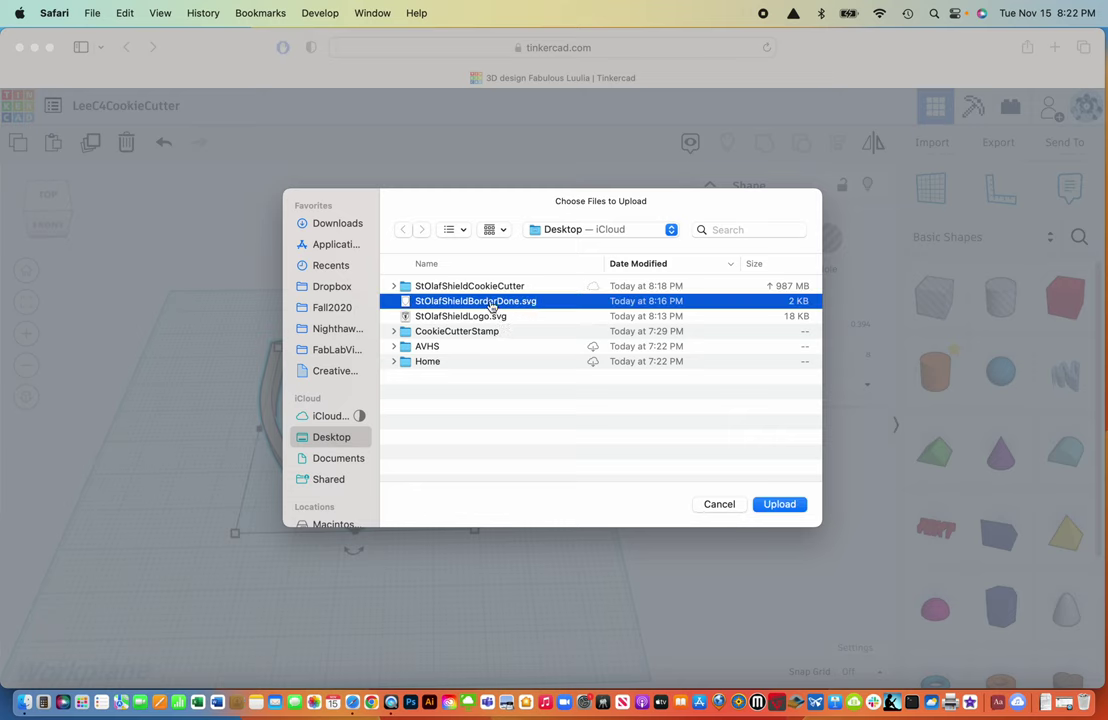
{"action": "left_click", "coordinate": [782, 506]}
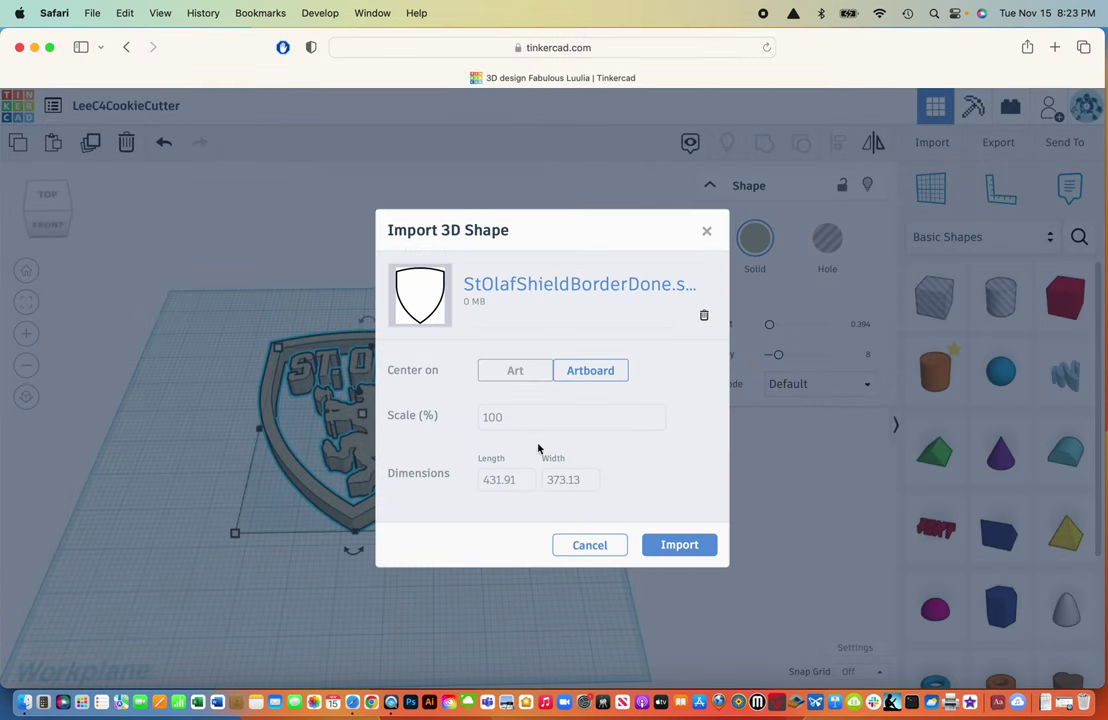
{"action": "left_click", "coordinate": [523, 422]}
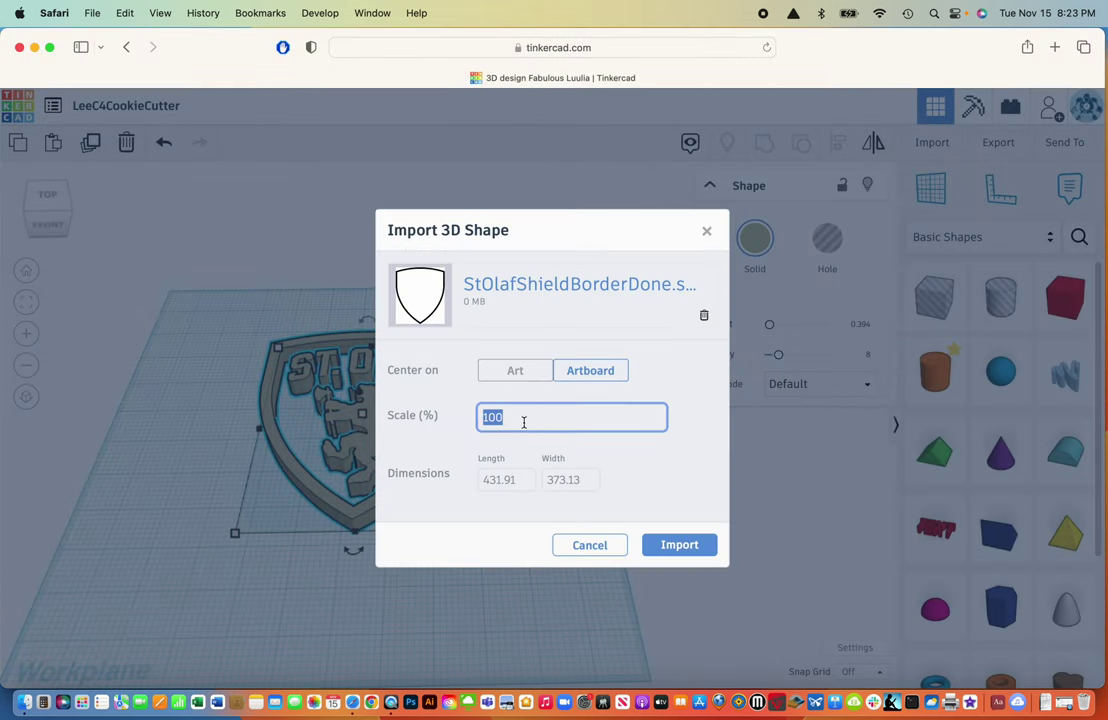
{"action": "type", "text": "50"}
{"action": "left_click", "coordinate": [680, 547]}
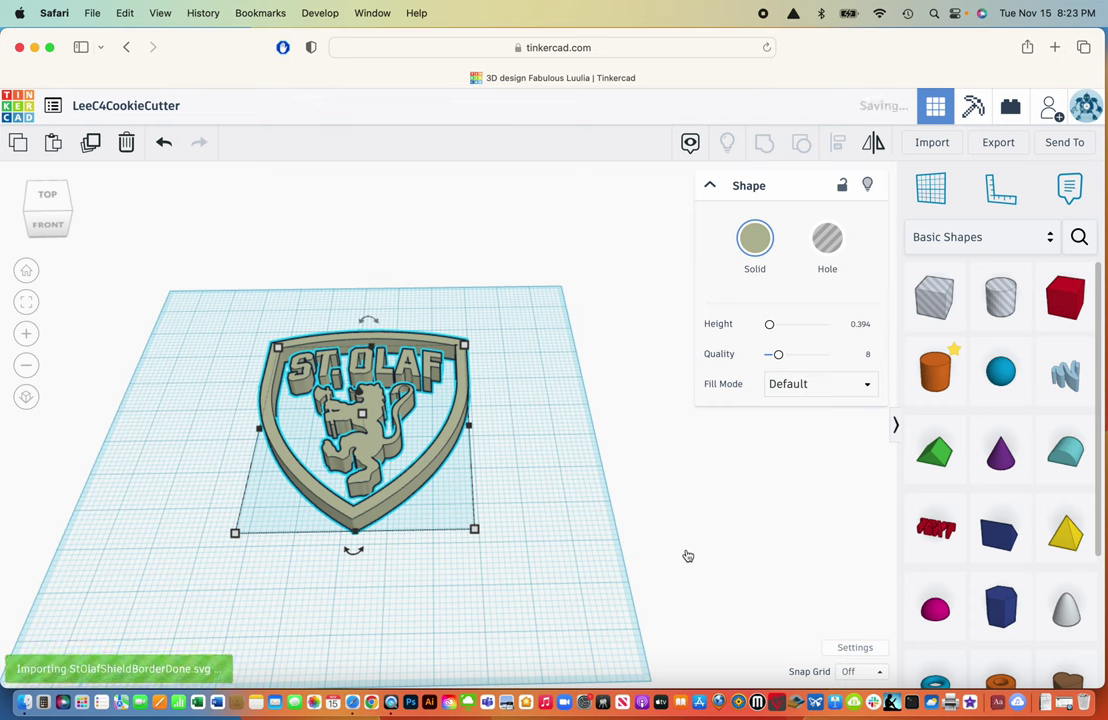
{"action": "left_click", "coordinate": [424, 538]}
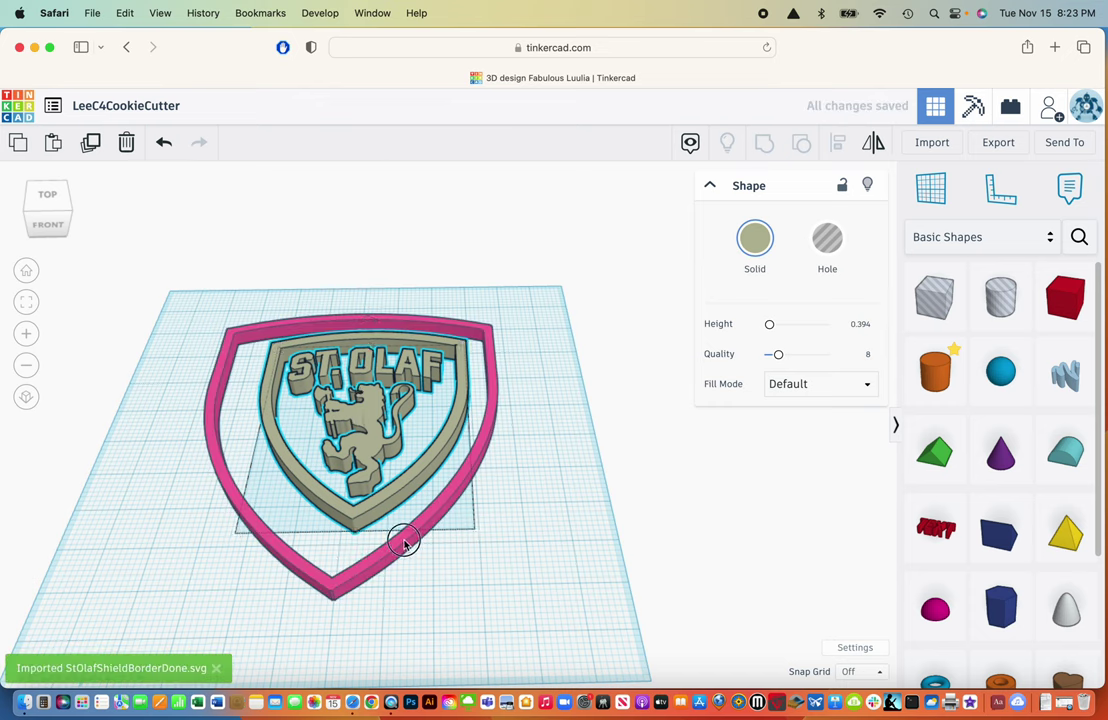
{"action": "left_click_drag", "start_coordinate": [410, 538], "coordinate": [426, 528]}
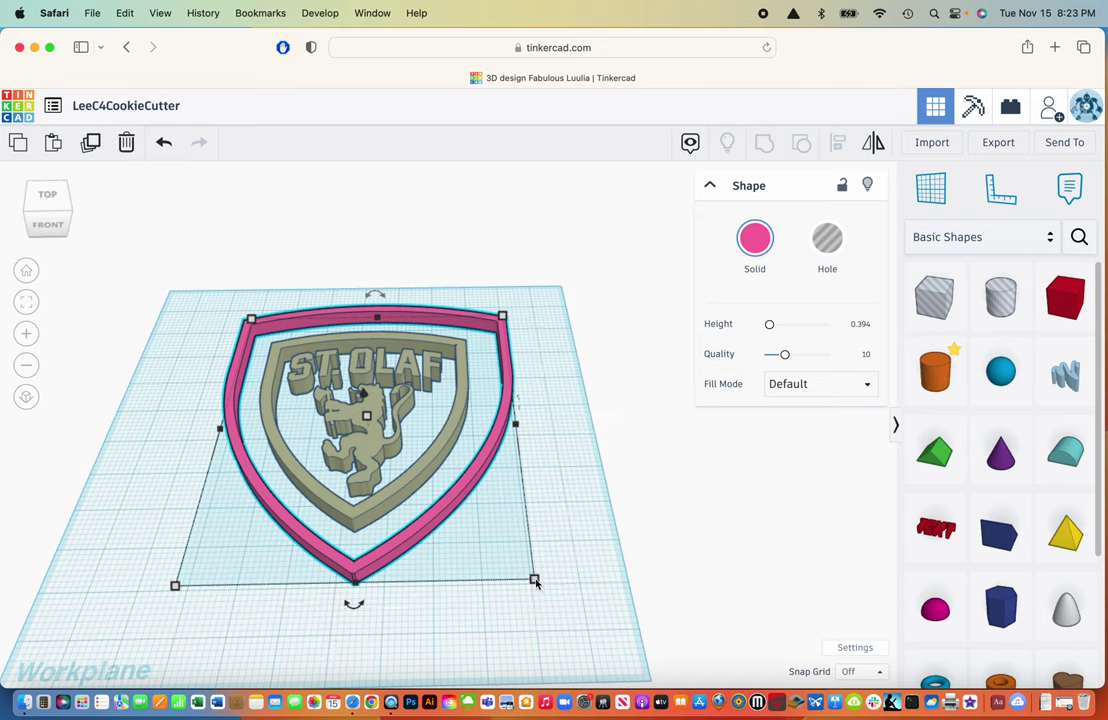
Shrink the pink border to hug the logo and set its wall height to 0.75.
{"action": "left_click_drag", "start_coordinate": [535, 582], "coordinate": [478, 483]}
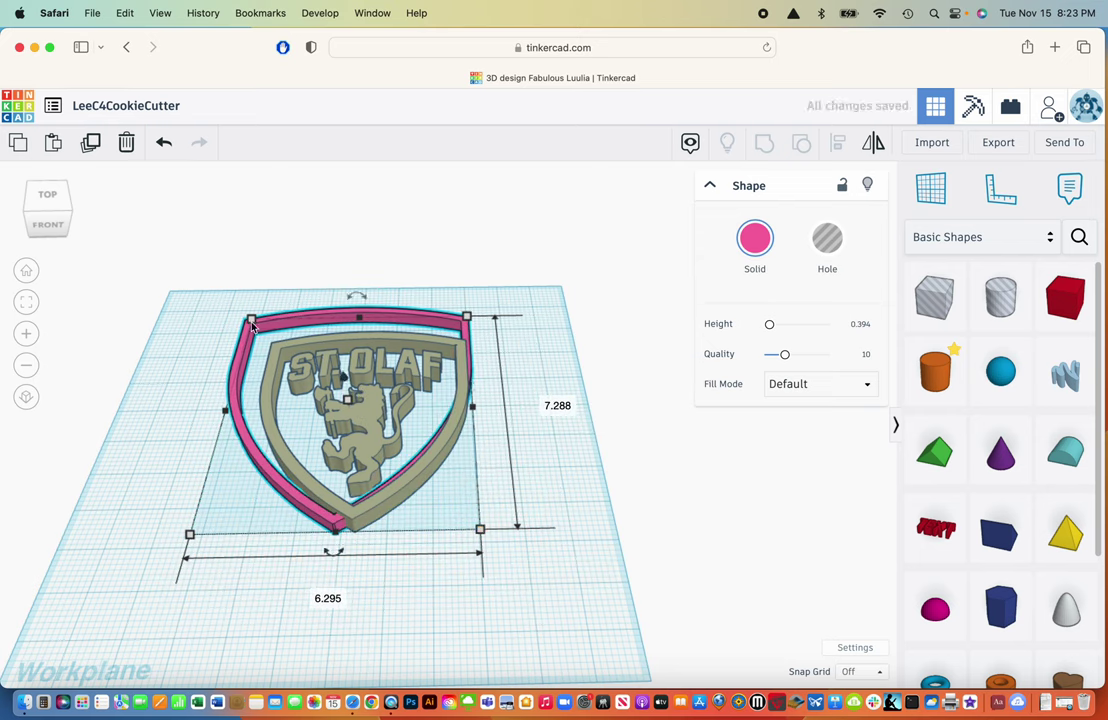
{"action": "left_click_drag", "start_coordinate": [252, 321], "coordinate": [270, 347]}
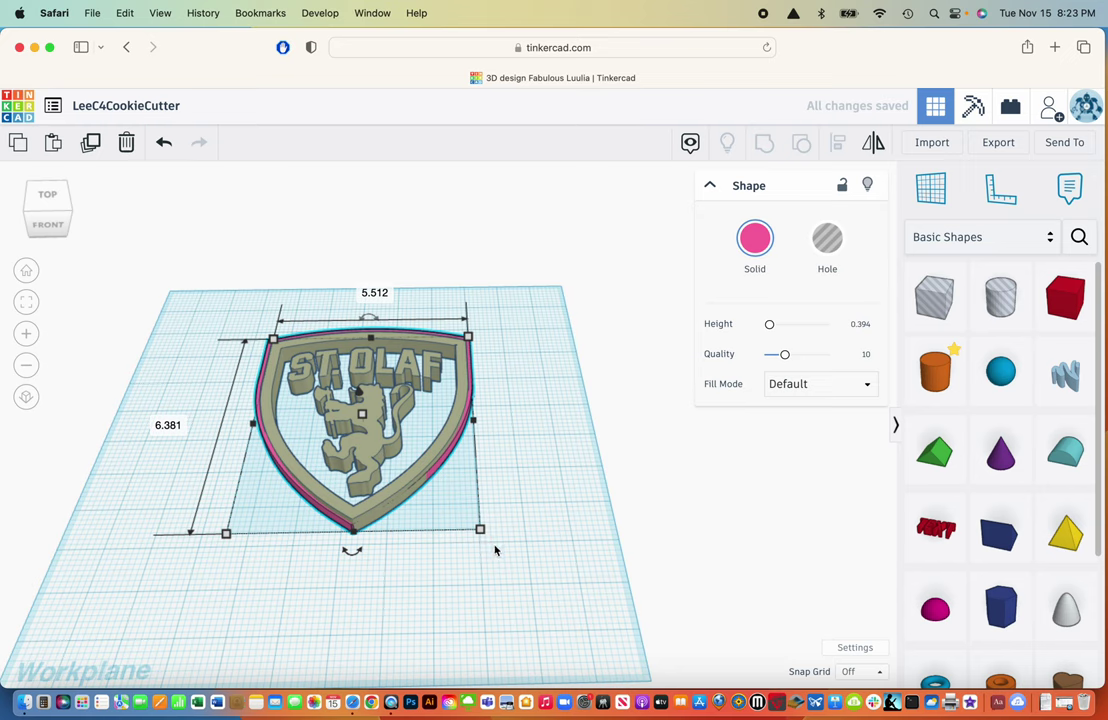
{"action": "left_click_drag", "start_coordinate": [362, 413], "coordinate": [365, 403]}
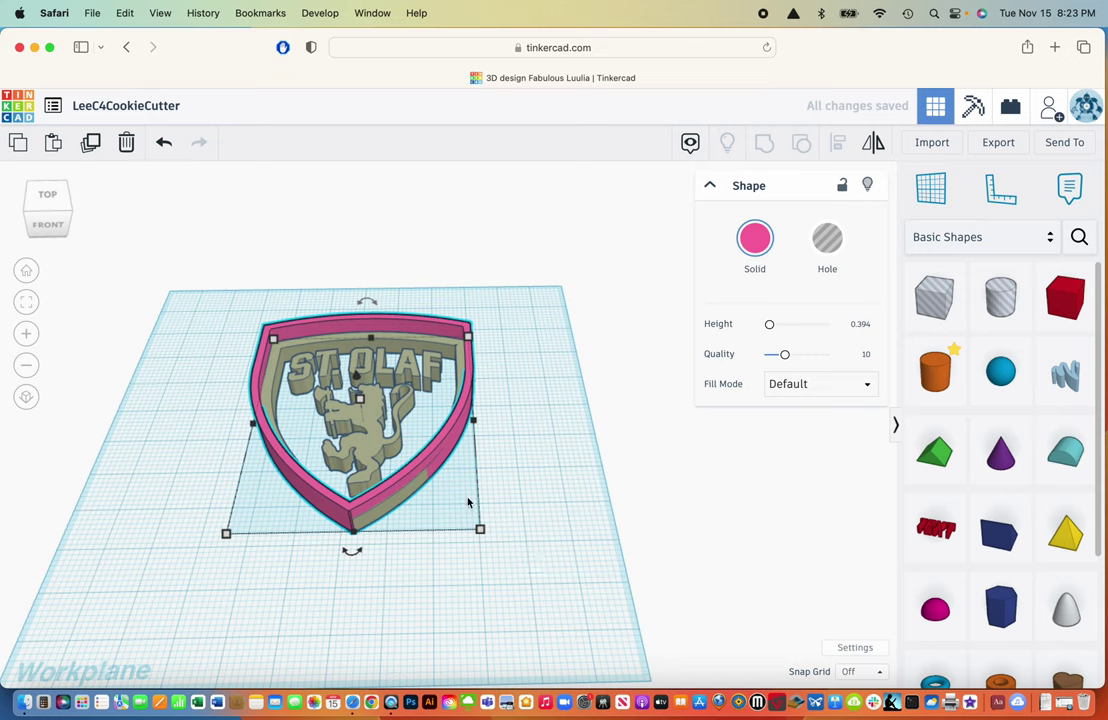
{"action": "mouse_move", "coordinate": [357, 399]}
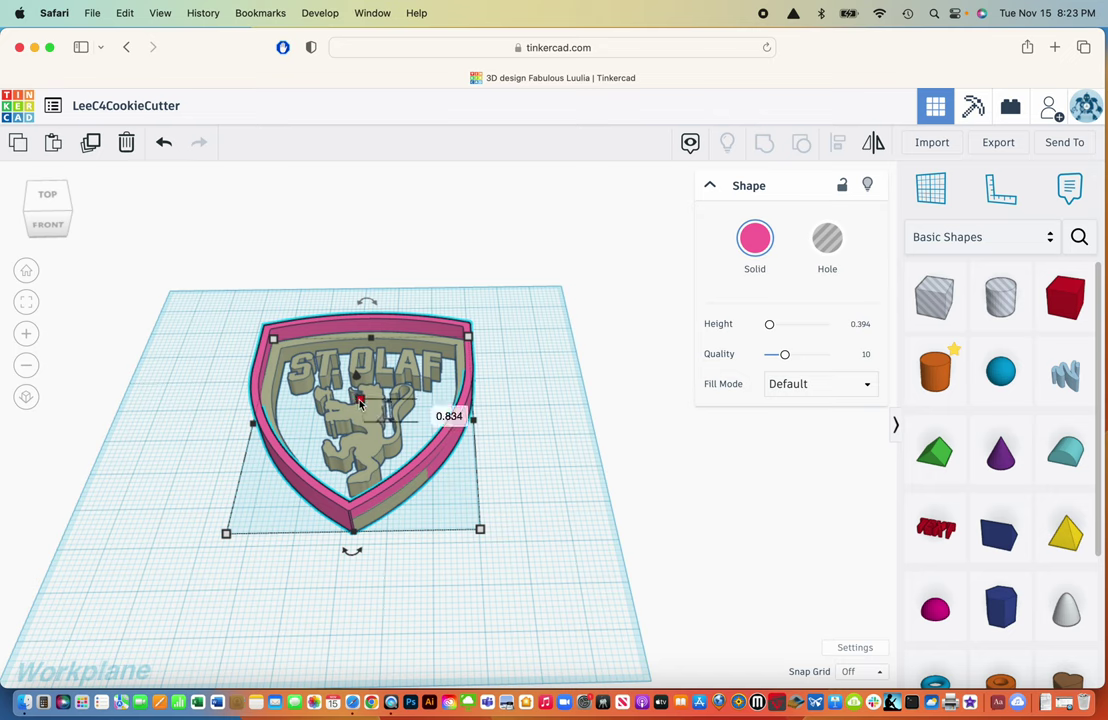
{"action": "left_click", "coordinate": [449, 413]}
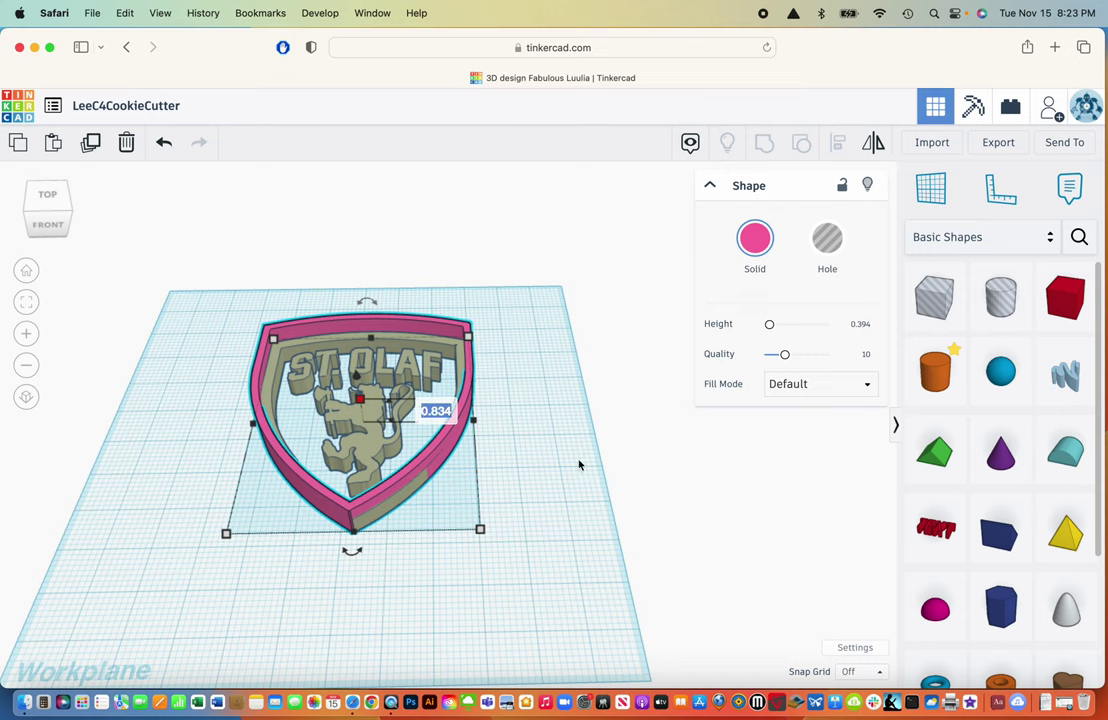
{"action": "type", "text": ".75"}
{"action": "key", "text": "Return"}
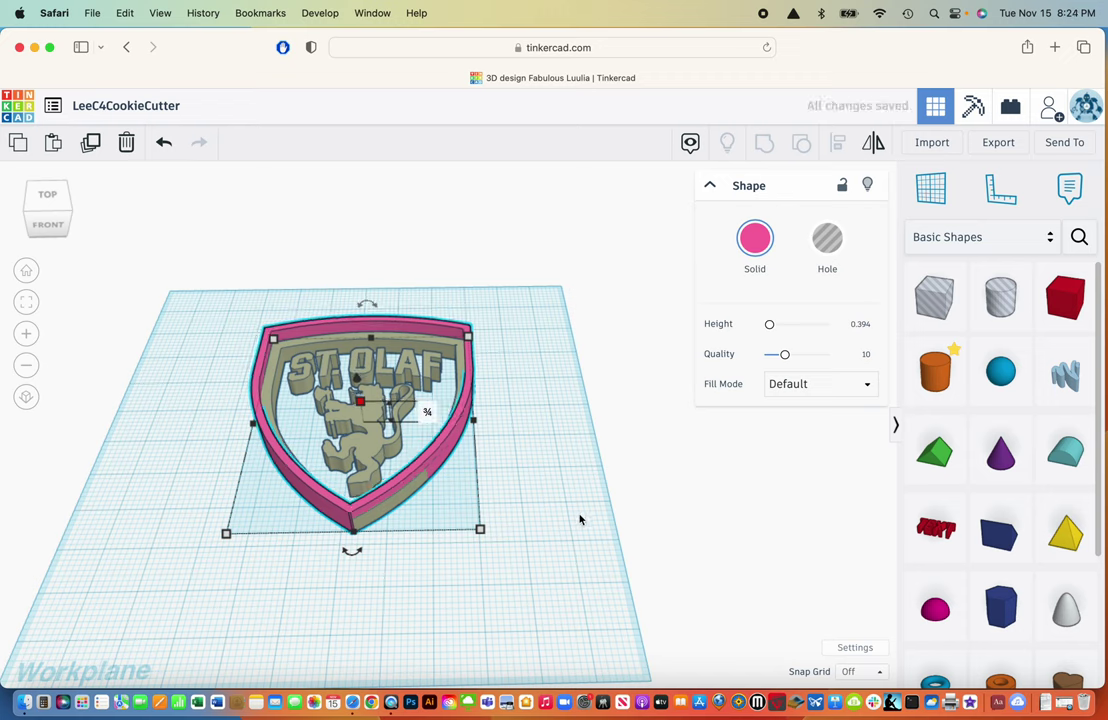
In top view, centre the pink border on the logo and resize it to 5.441 by 6.298.
{"action": "right_click_drag", "start_coordinate": [553, 551], "coordinate": [527, 529]}
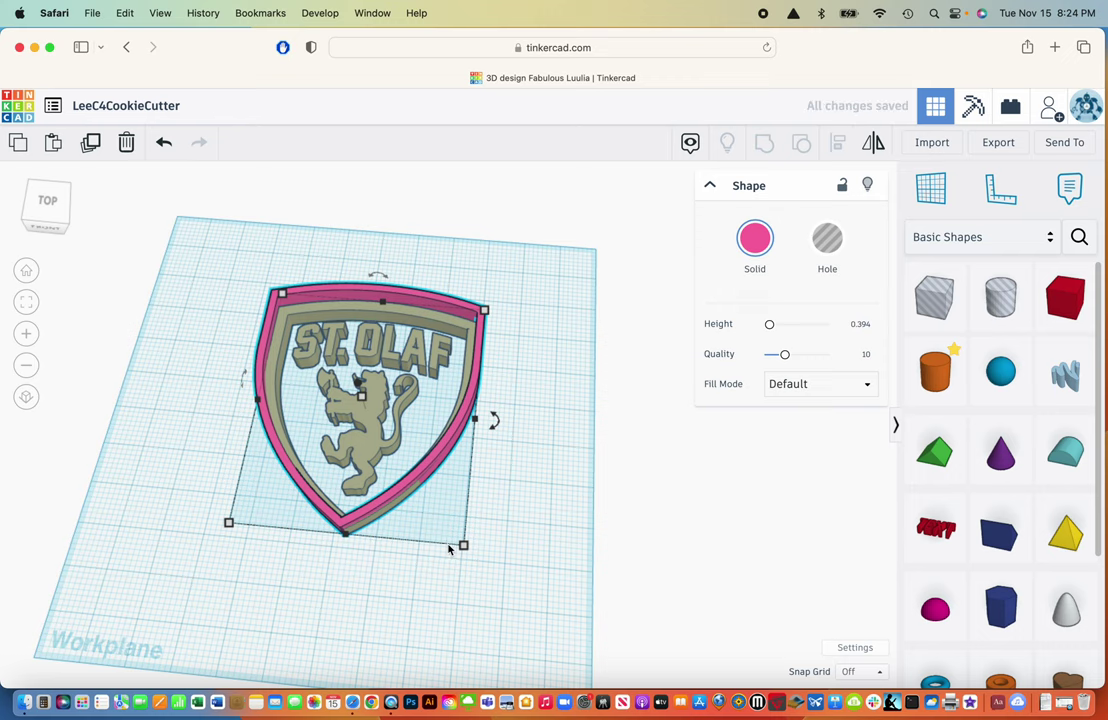
{"action": "right_click_drag", "start_coordinate": [449, 549], "coordinate": [485, 591]}
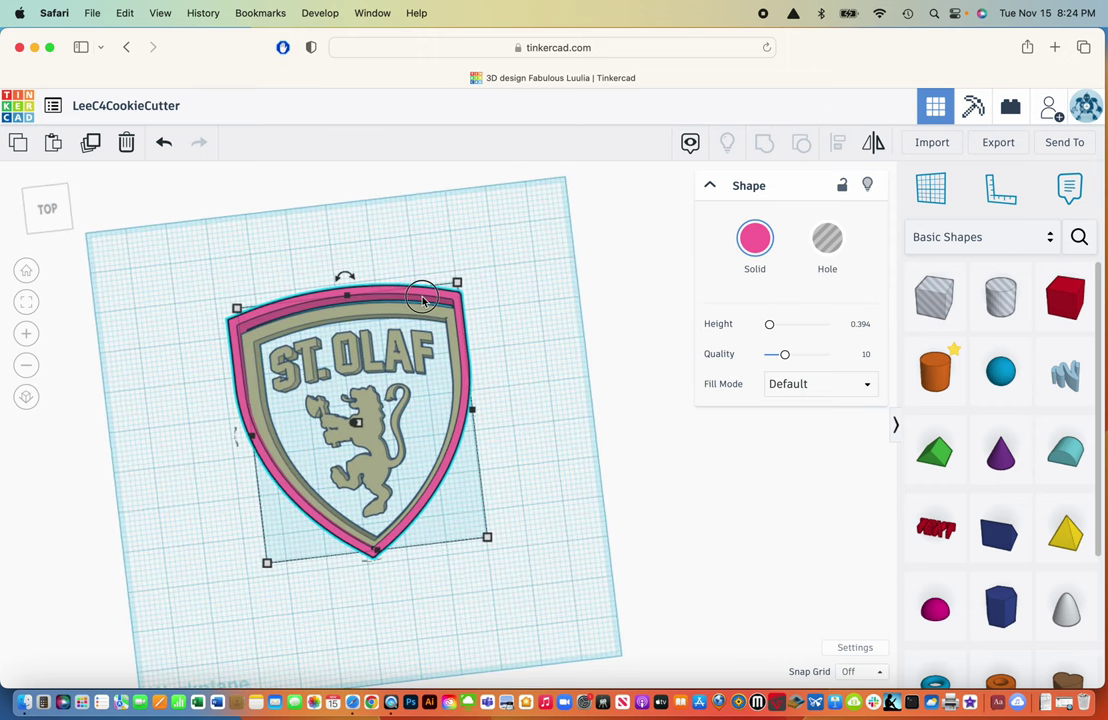
{"action": "key", "text": "Right"}
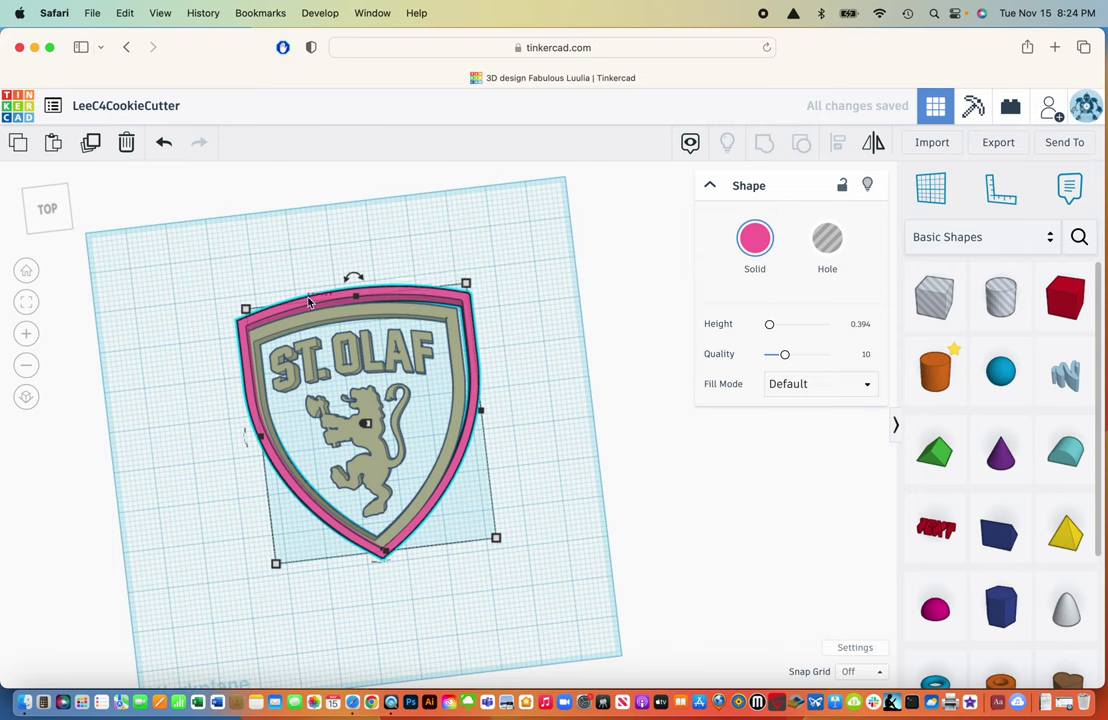
{"action": "left_click", "coordinate": [315, 513]}
{"action": "left_click_drag", "start_coordinate": [315, 513], "coordinate": [312, 516]}
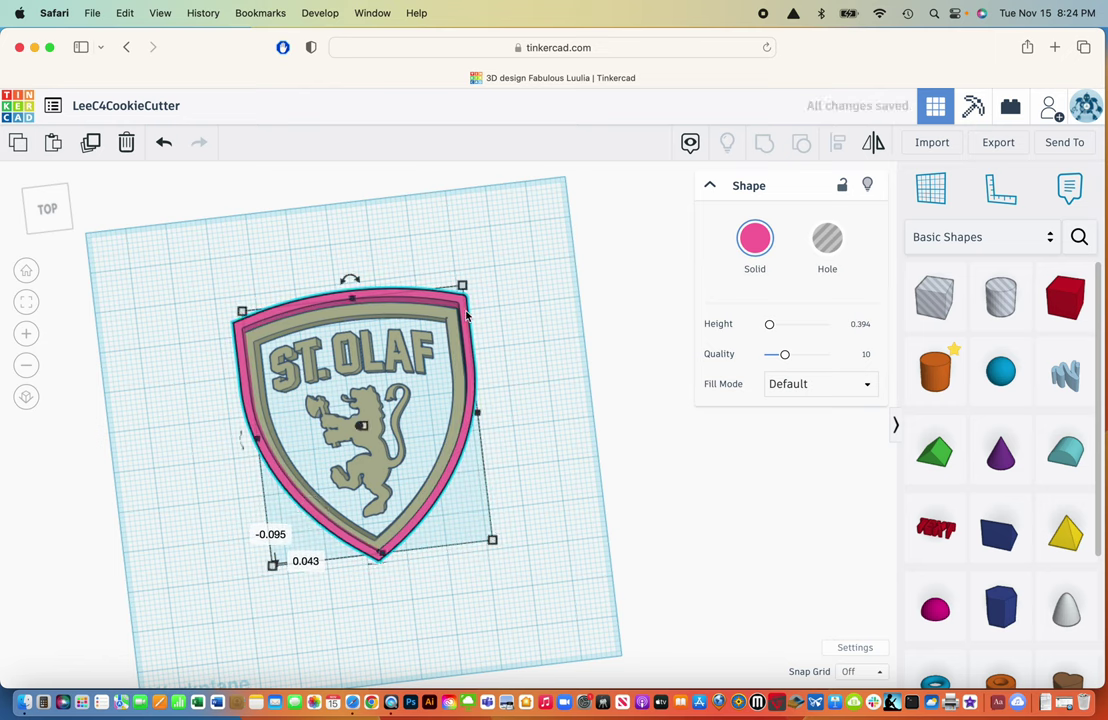
{"action": "left_click_drag", "start_coordinate": [461, 284], "coordinate": [459, 291]}
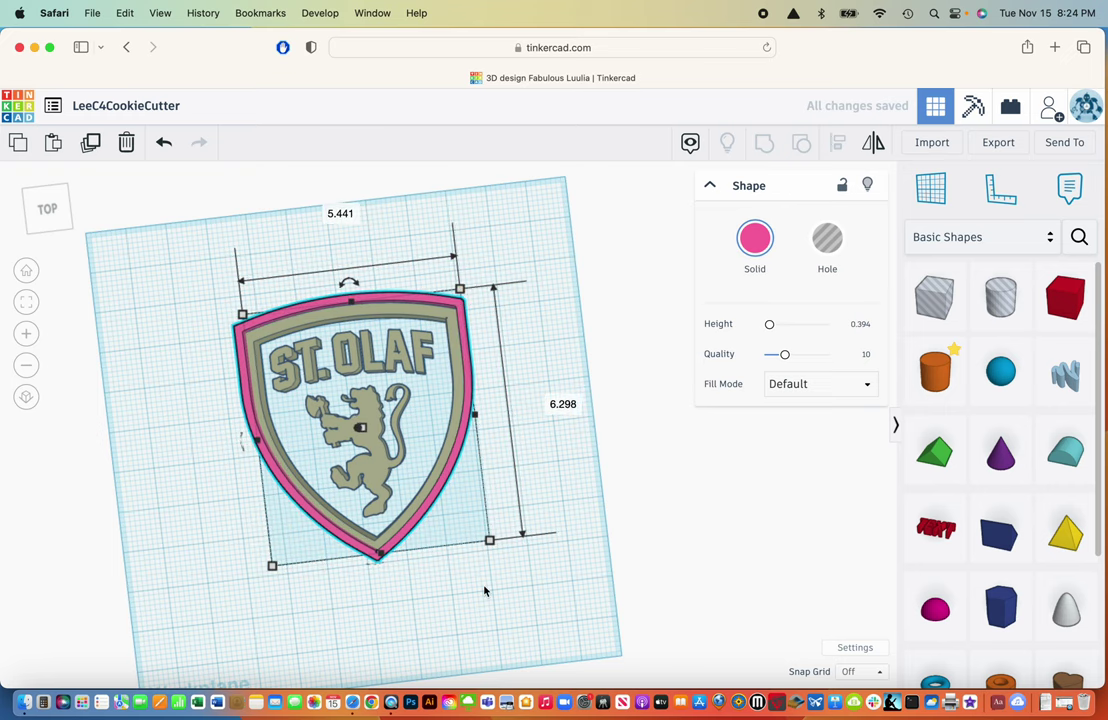
{"action": "right_click_drag", "start_coordinate": [488, 587], "coordinate": [525, 535]}
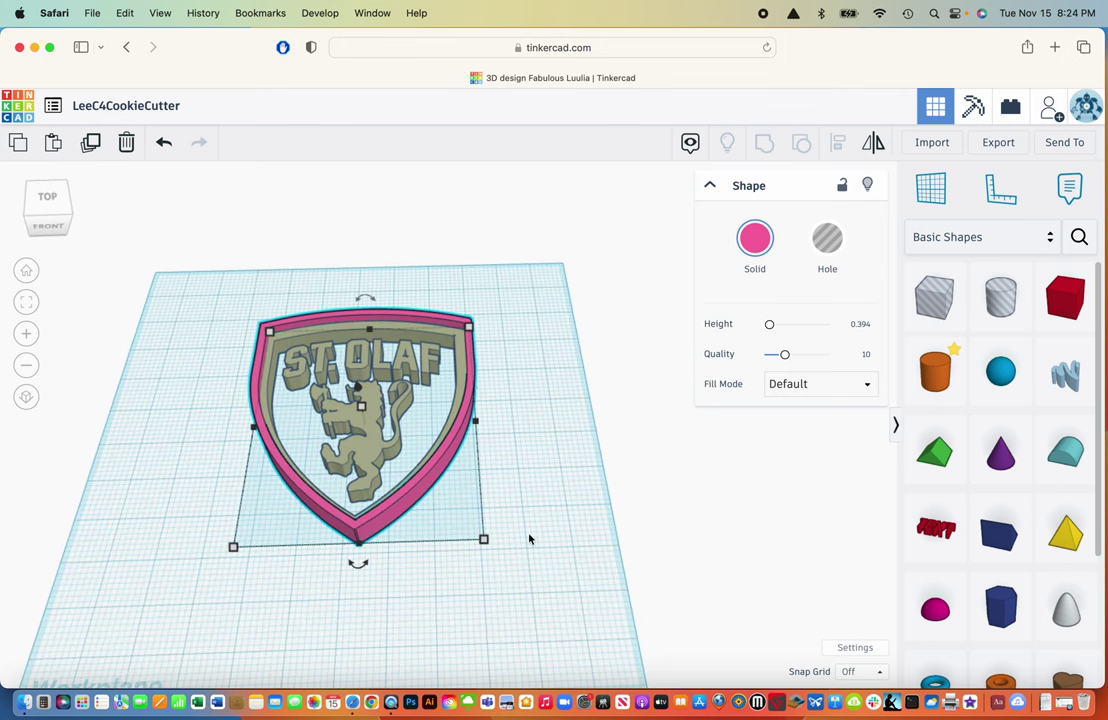
Place a new box on the workplane and set its height to 0.25.
{"action": "left_click_drag", "start_coordinate": [1066, 296], "coordinate": [567, 543]}
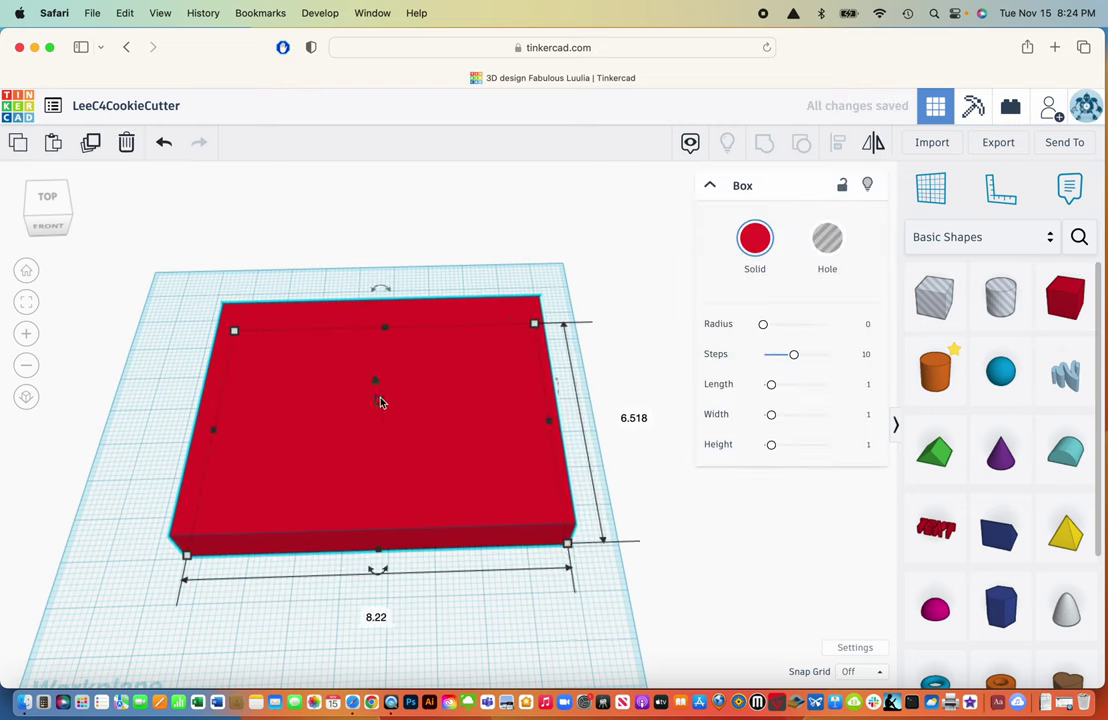
{"action": "left_click_drag", "start_coordinate": [380, 402], "coordinate": [388, 420]}
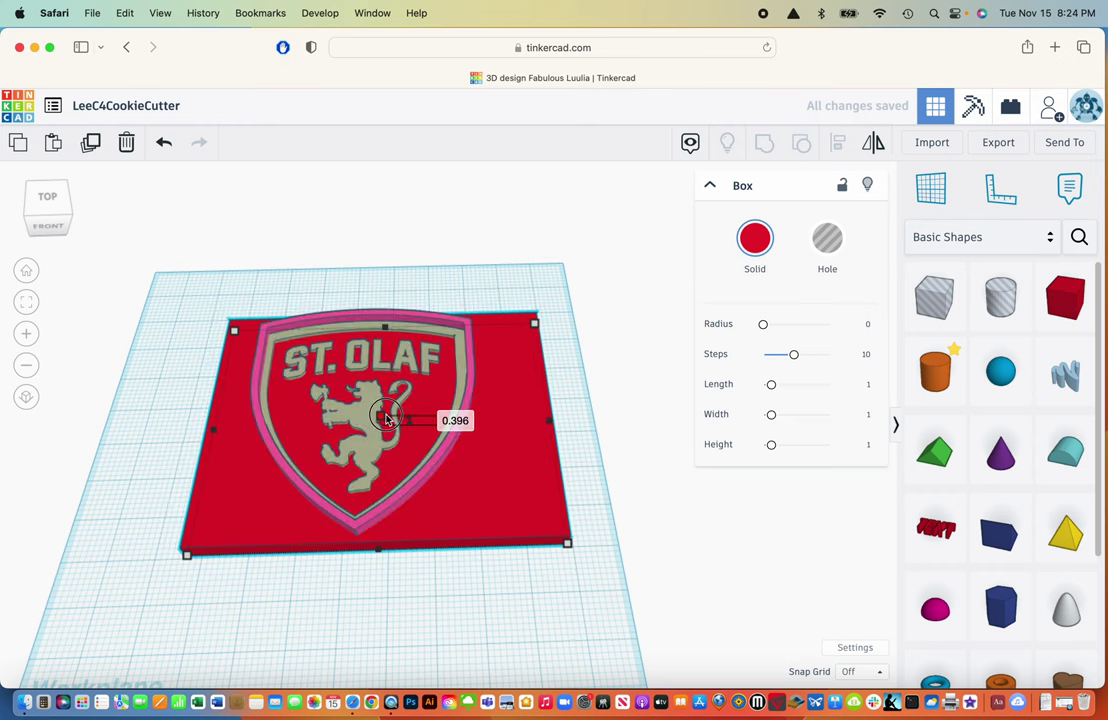
{"action": "left_click", "coordinate": [455, 421]}
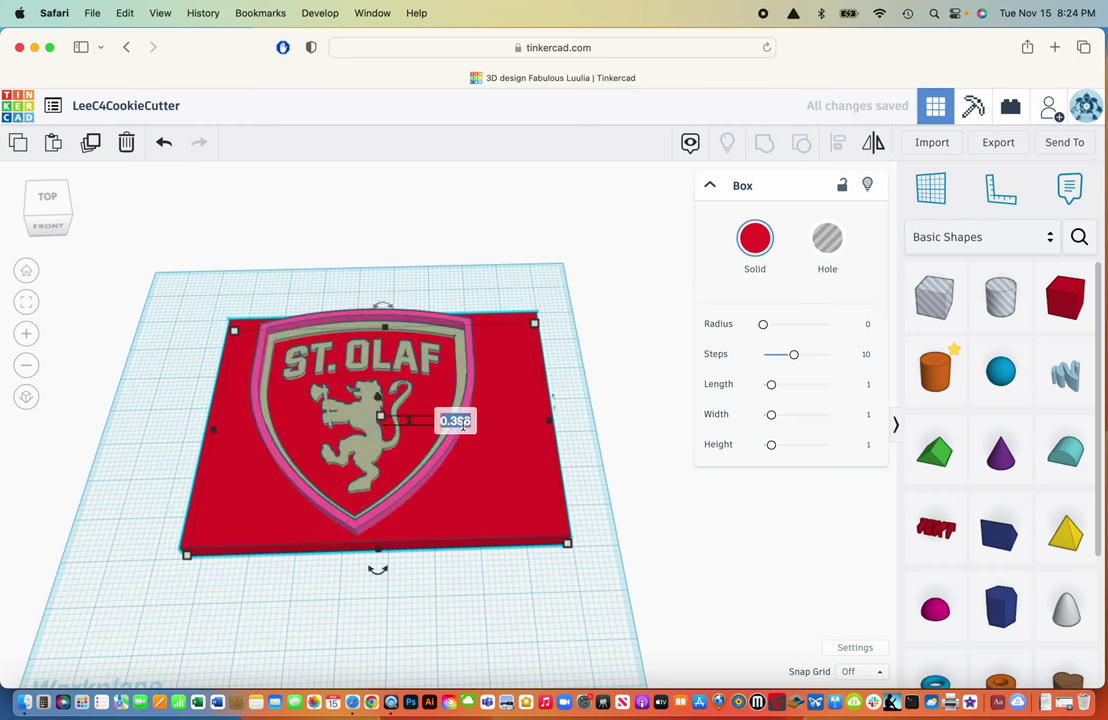
{"action": "key", "text": "BackSpace"}
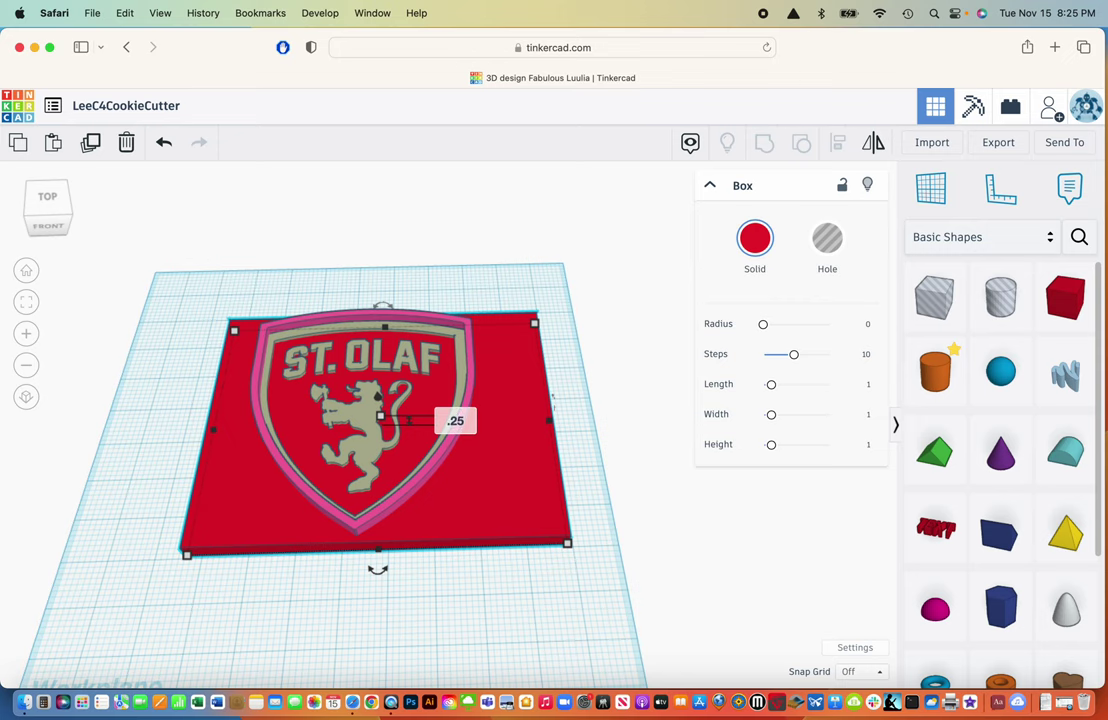
{"action": "key", "text": "Return"}
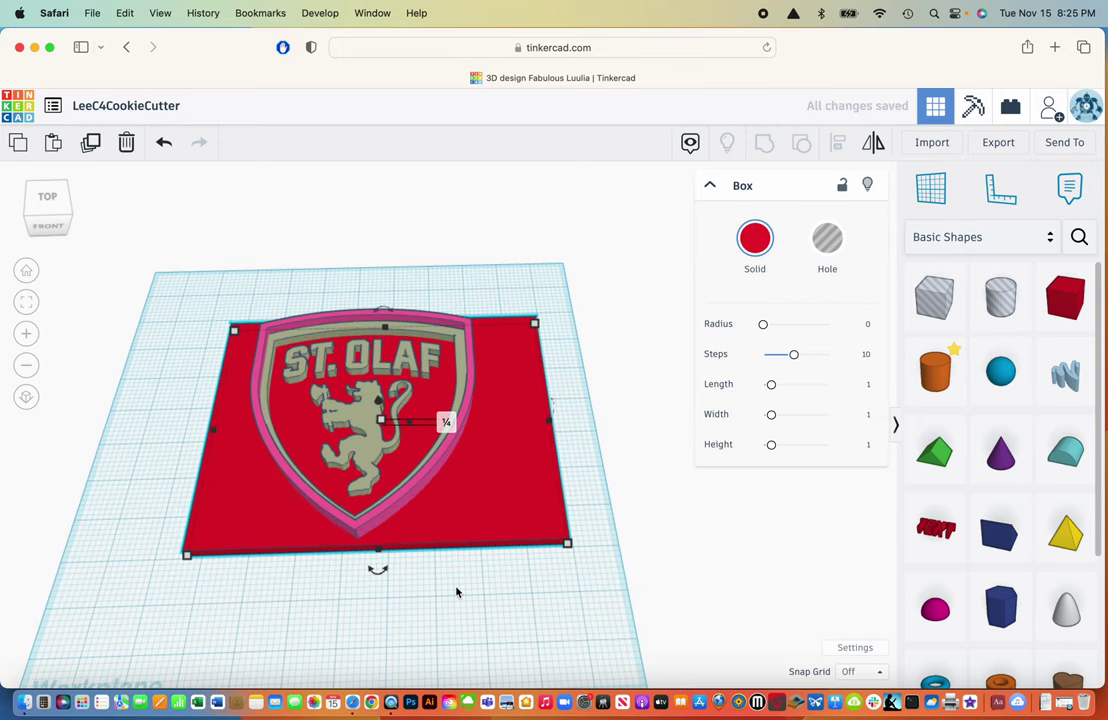
From a top-down view, resize the base box to frame the shield closely.
{"action": "right_click_drag", "start_coordinate": [456, 593], "coordinate": [477, 638]}
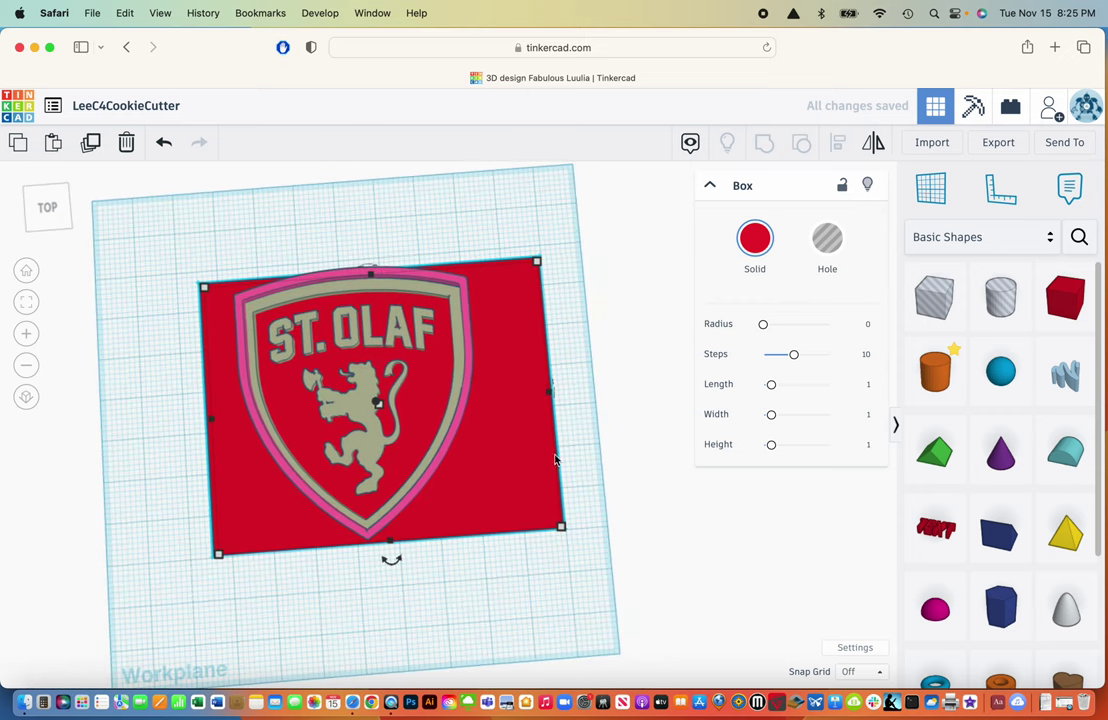
{"action": "right_click_drag", "start_coordinate": [573, 437], "coordinate": [549, 600]}
{"action": "left_click_drag", "start_coordinate": [547, 540], "coordinate": [498, 537]}
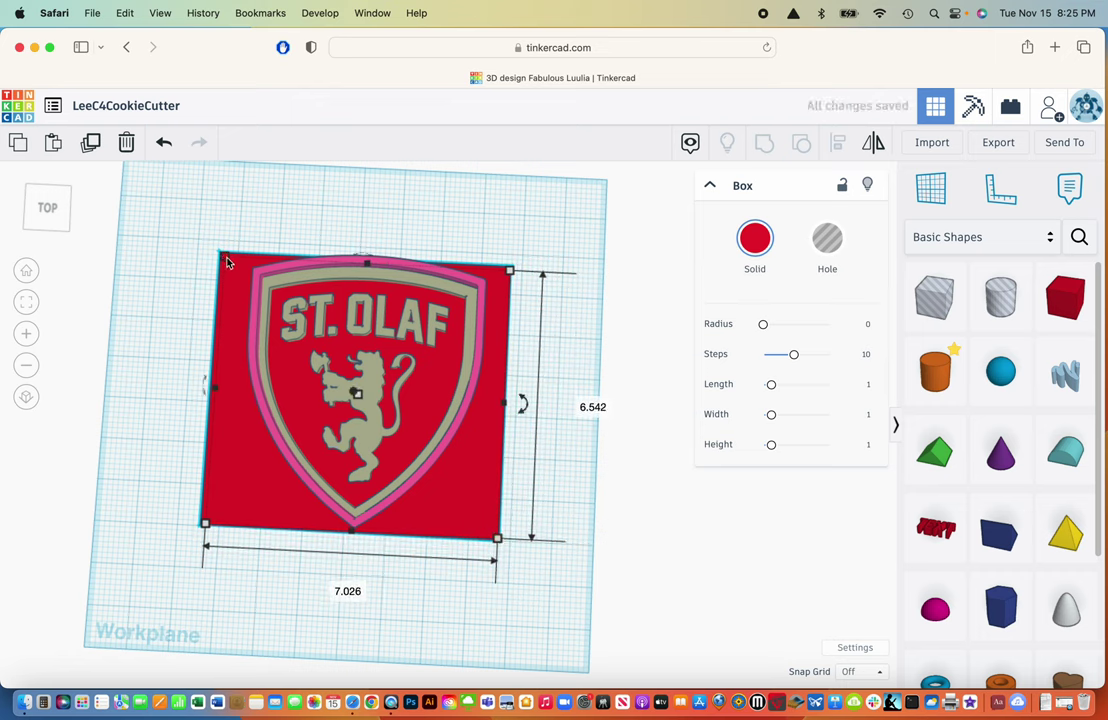
{"action": "left_click_drag", "start_coordinate": [228, 250], "coordinate": [246, 249]}
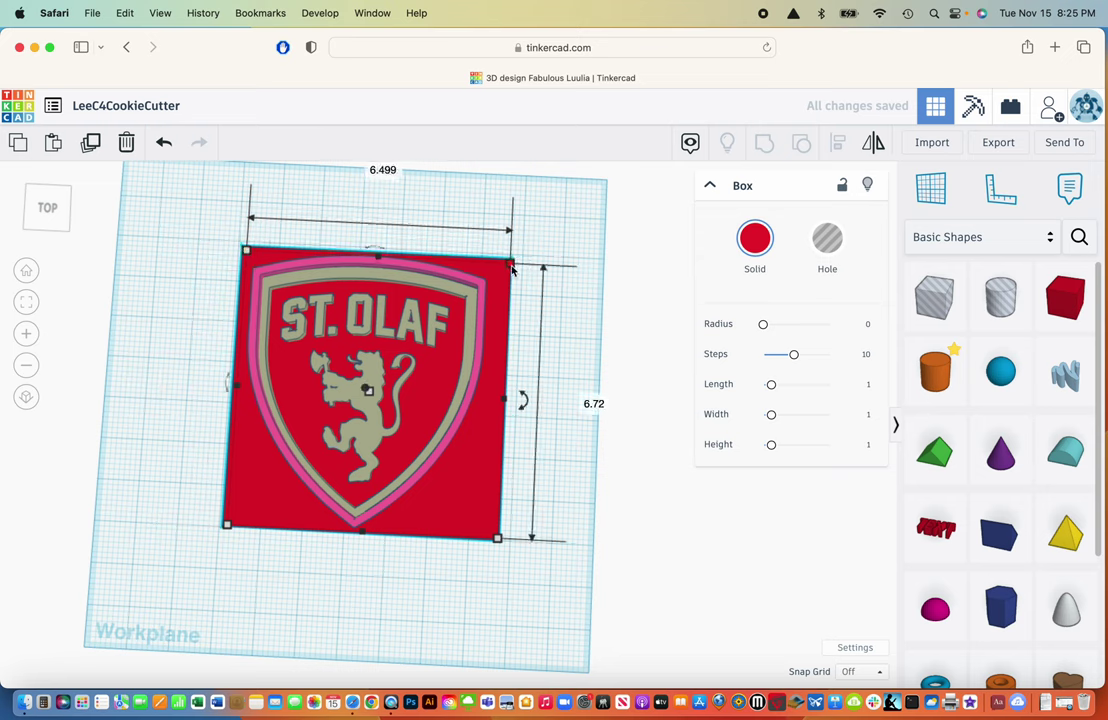
{"action": "left_click_drag", "start_coordinate": [512, 268], "coordinate": [501, 261]}
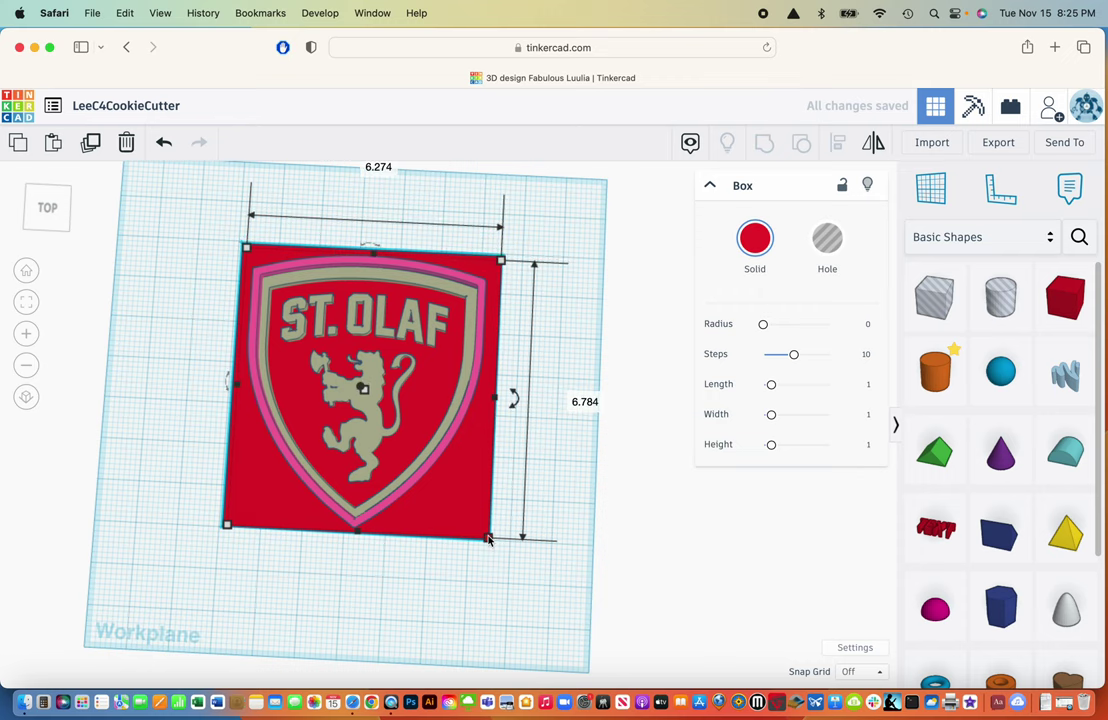
{"action": "left_click_drag", "start_coordinate": [487, 538], "coordinate": [490, 541]}
{"action": "right_click_drag", "start_coordinate": [470, 612], "coordinate": [485, 592]}
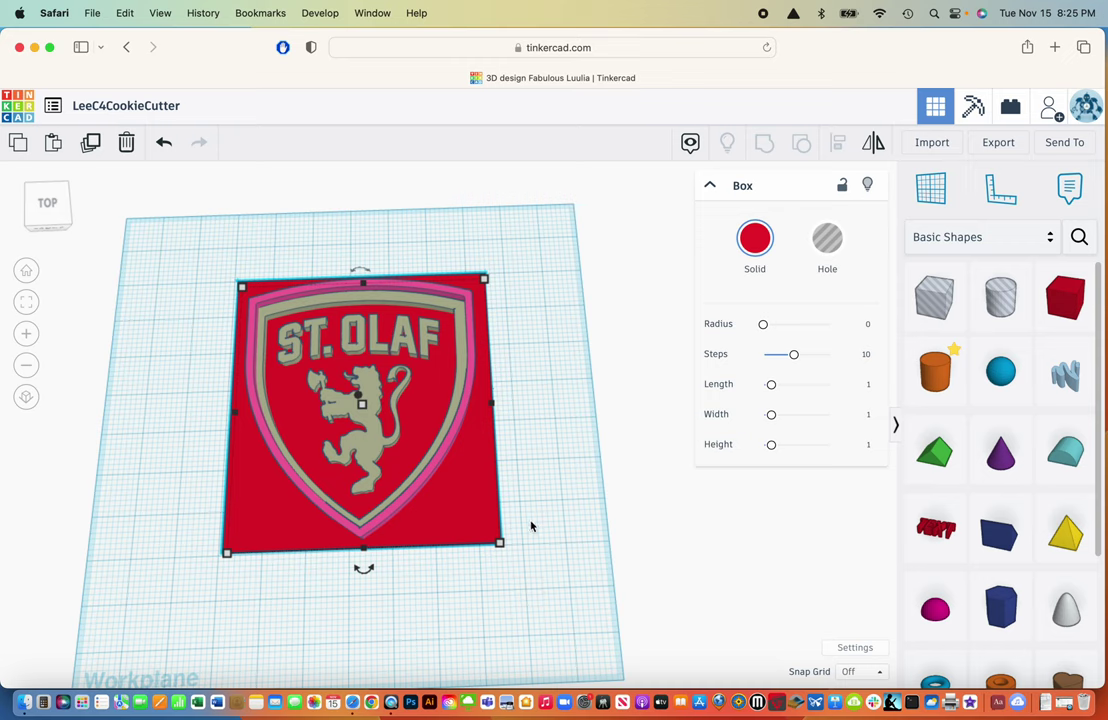
Flip the logo with a -6.015 length, then undo that front-to-back flip.
{"action": "left_click", "coordinate": [454, 311]}
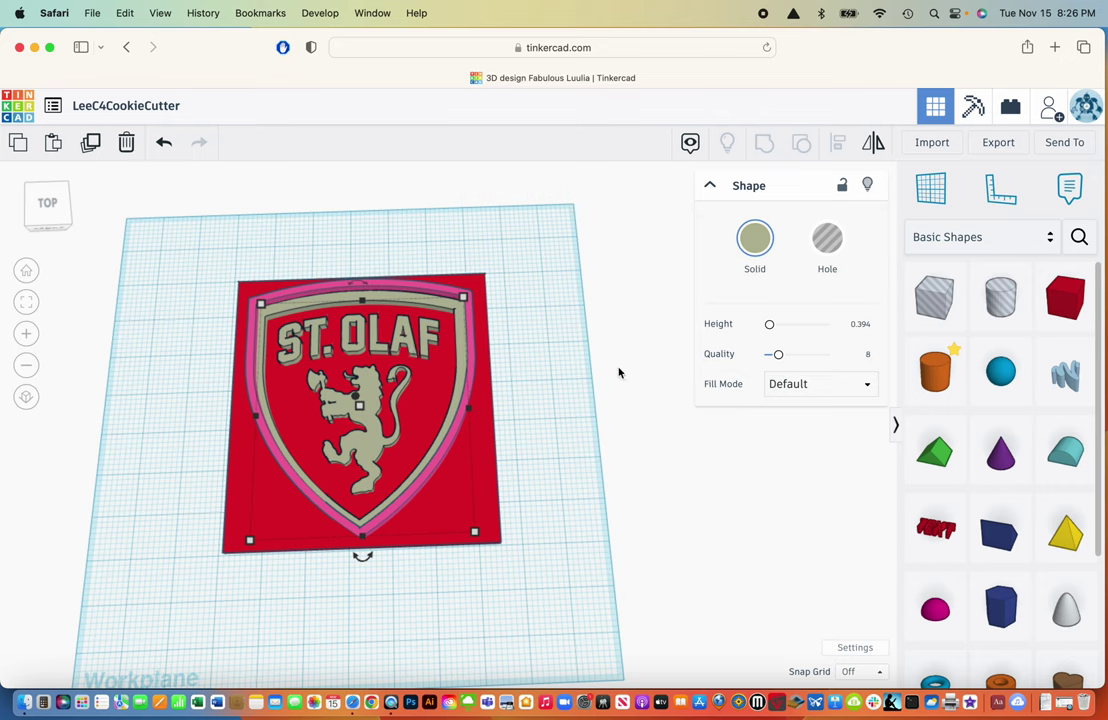
{"action": "mouse_move", "coordinate": [475, 535]}
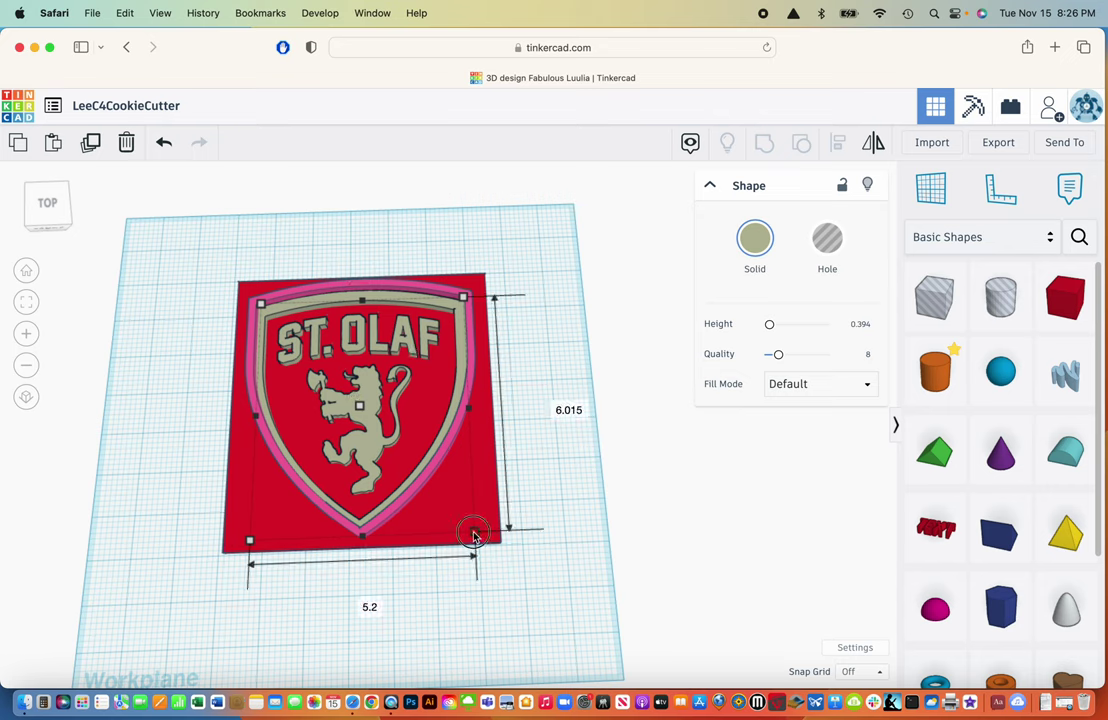
{"action": "left_click", "coordinate": [568, 405]}
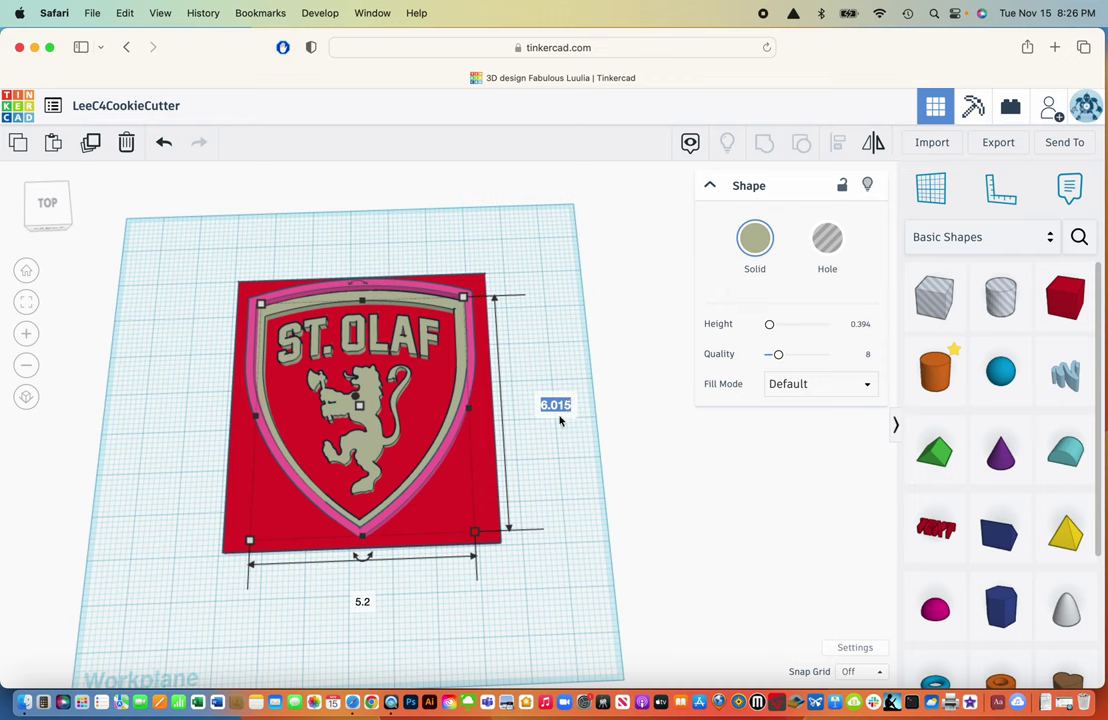
{"action": "type", "text": "-6"}
{"action": "type", "text": ".015"}
{"action": "key", "text": "Return"}
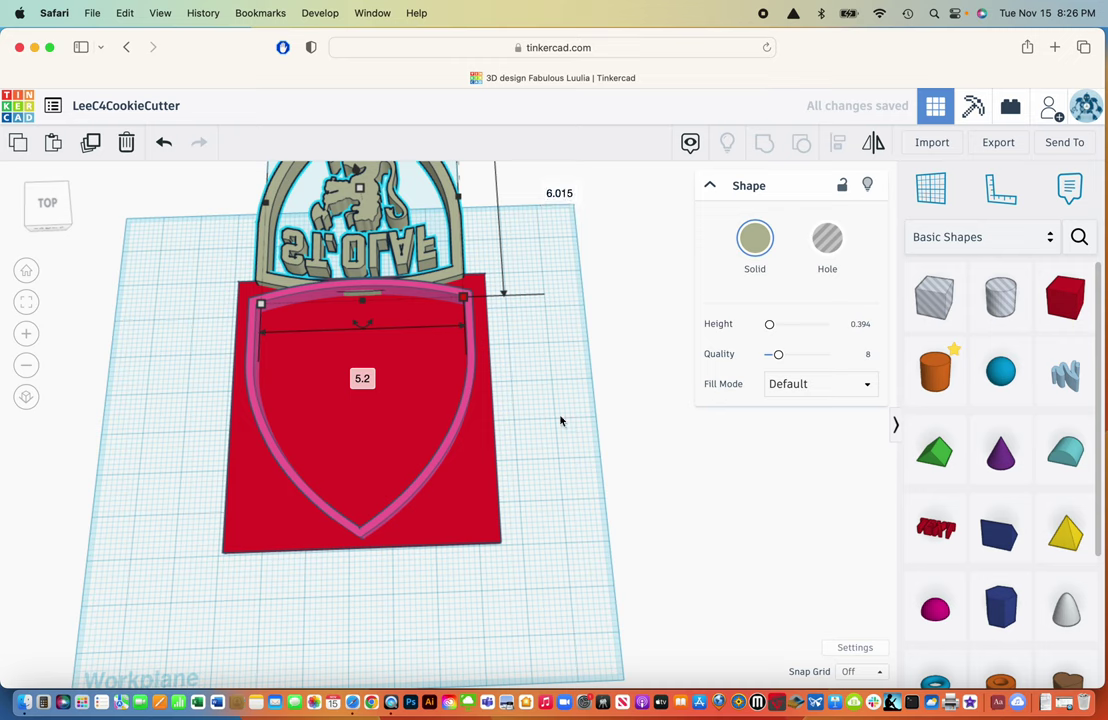
{"action": "left_click", "coordinate": [164, 142]}
Mirror the logo with a width of -5.2 and move it back inside the shield border.
{"action": "left_click", "coordinate": [474, 532]}
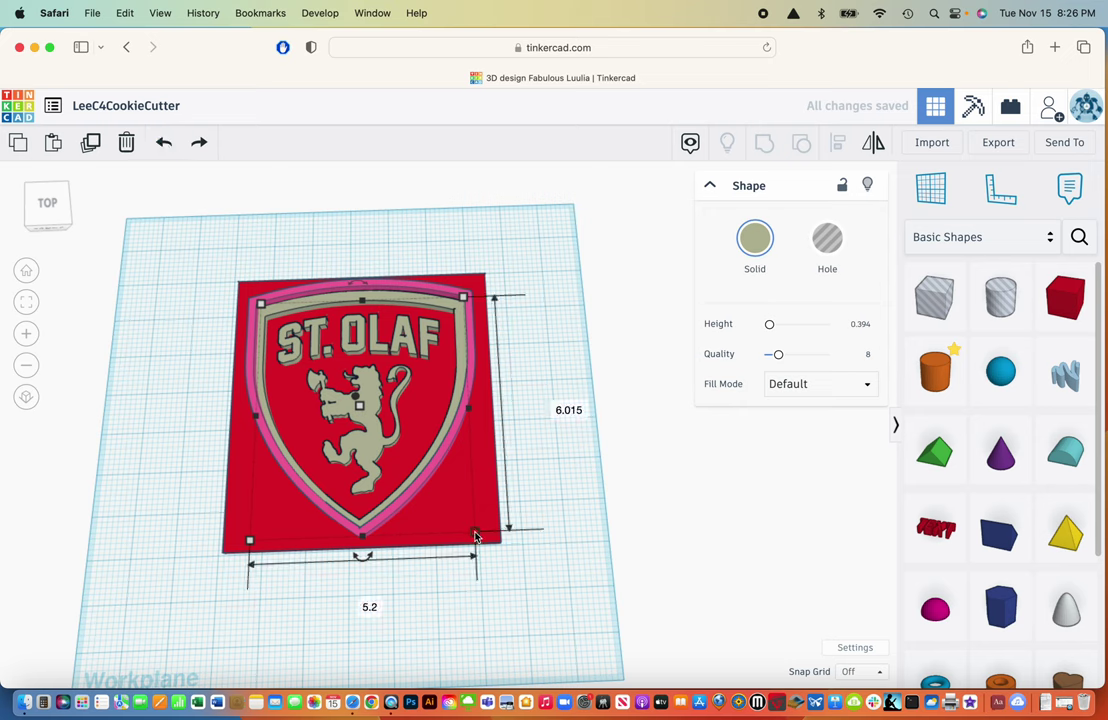
{"action": "left_click", "coordinate": [362, 601]}
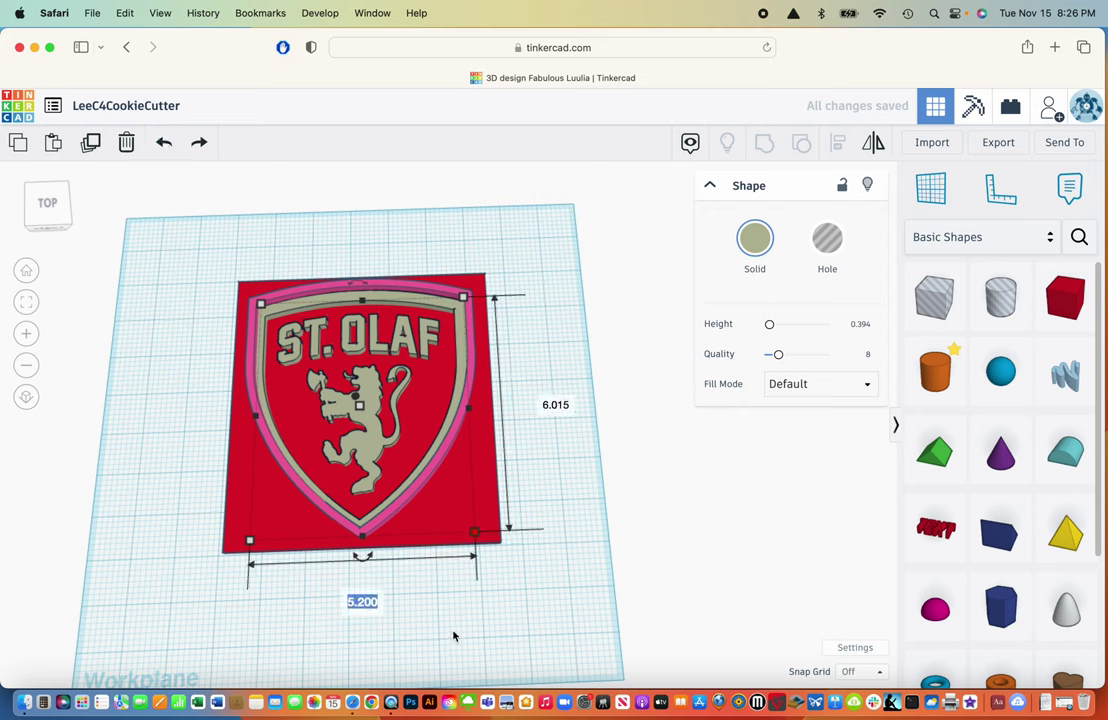
{"action": "type", "text": "-"}
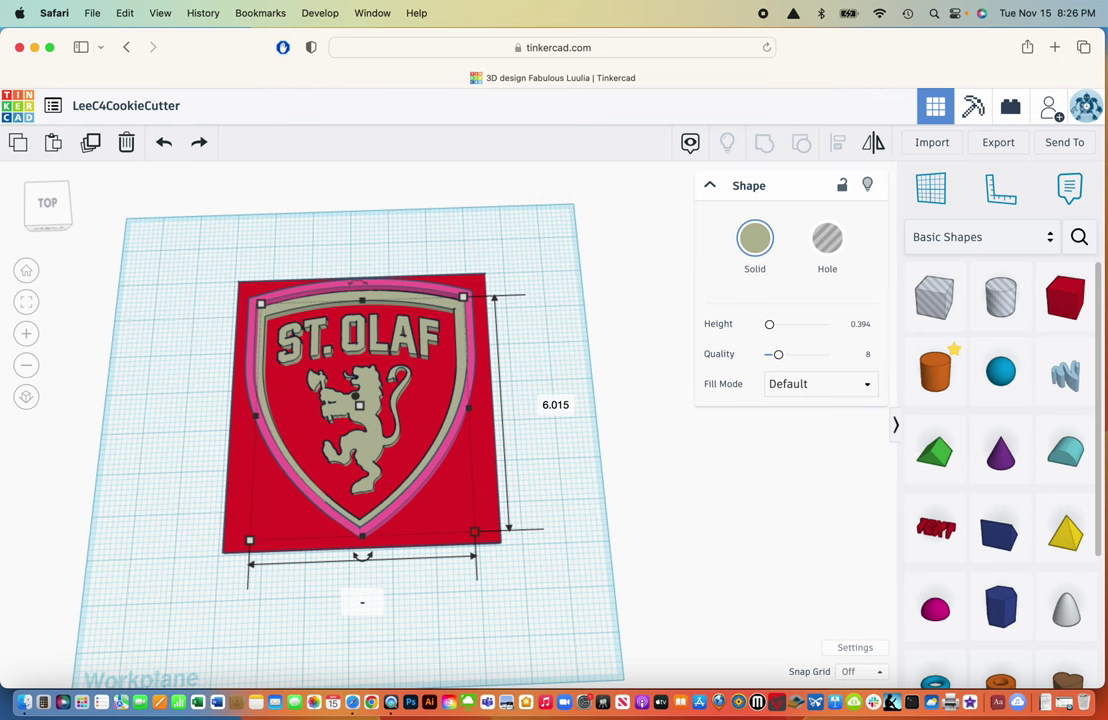
{"action": "type", "text": "5.2"}
{"action": "key", "text": "Tab"}
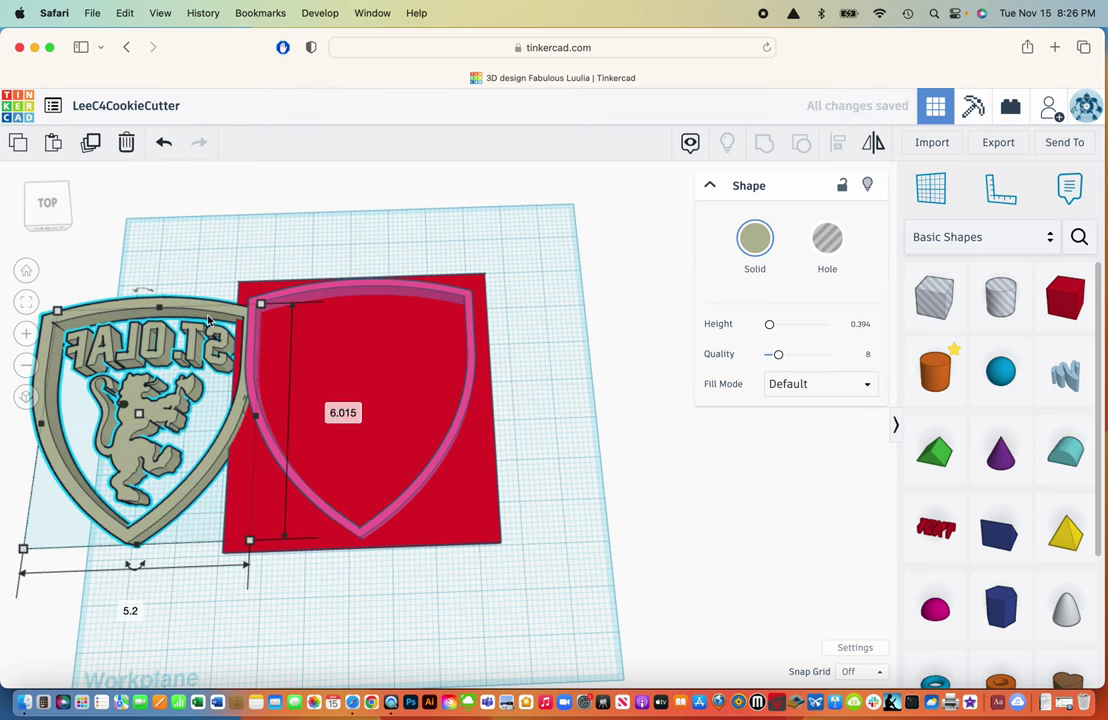
{"action": "key", "text": "Escape"}
{"action": "left_click_drag", "start_coordinate": [192, 352], "coordinate": [406, 347]}
Set the pink border wall's height to 0.8, then deselect everything.
{"action": "right_click_drag", "start_coordinate": [545, 387], "coordinate": [392, 392]}
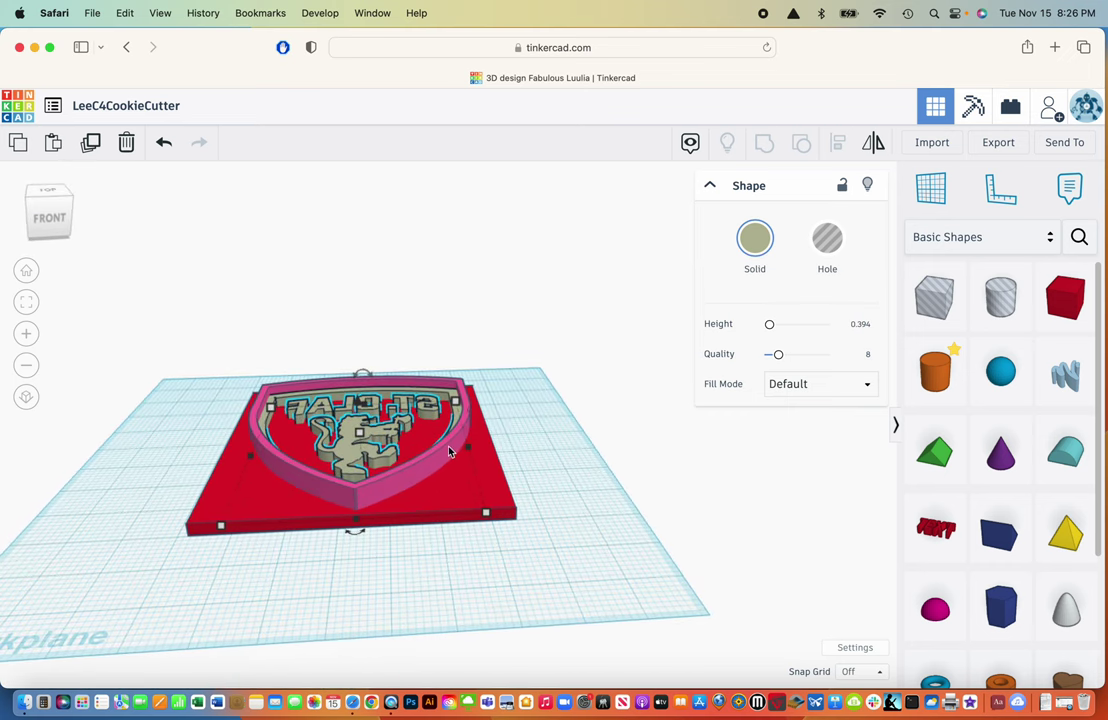
{"action": "left_click", "coordinate": [397, 425]}
{"action": "mouse_move", "coordinate": [362, 425]}
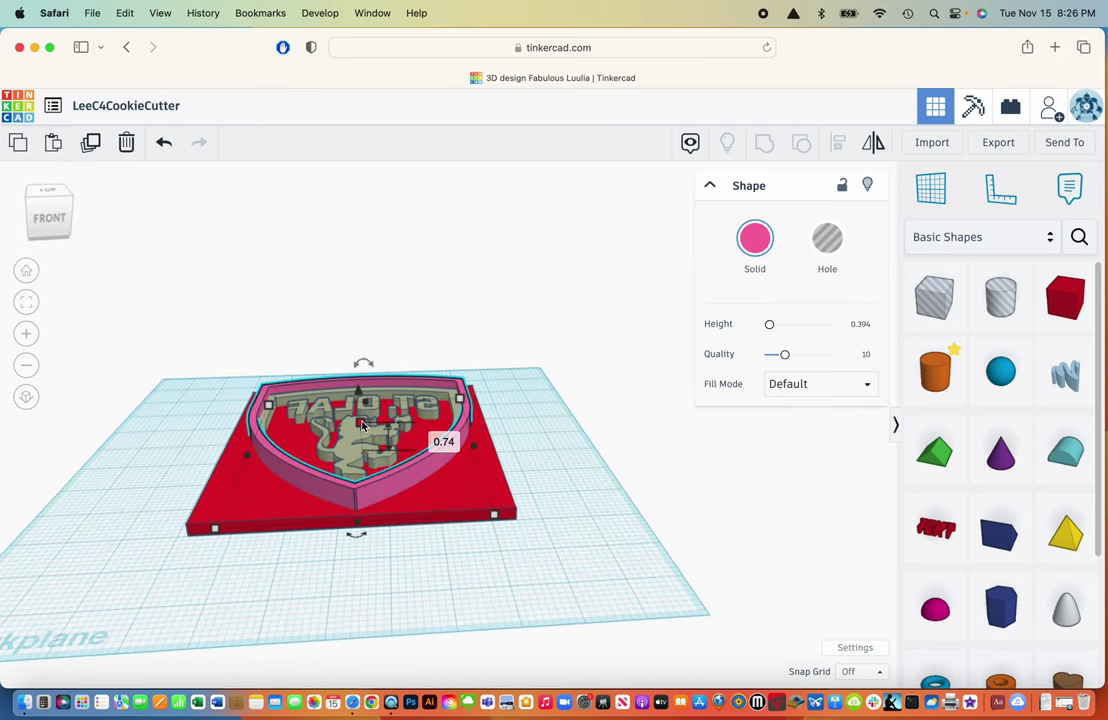
{"action": "mouse_move", "coordinate": [362, 425]}
{"action": "left_mouse_down"}
{"action": "mouse_move", "coordinate": [362, 412]}
{"action": "mouse_move", "coordinate": [362, 424]}
{"action": "left_mouse_up"}
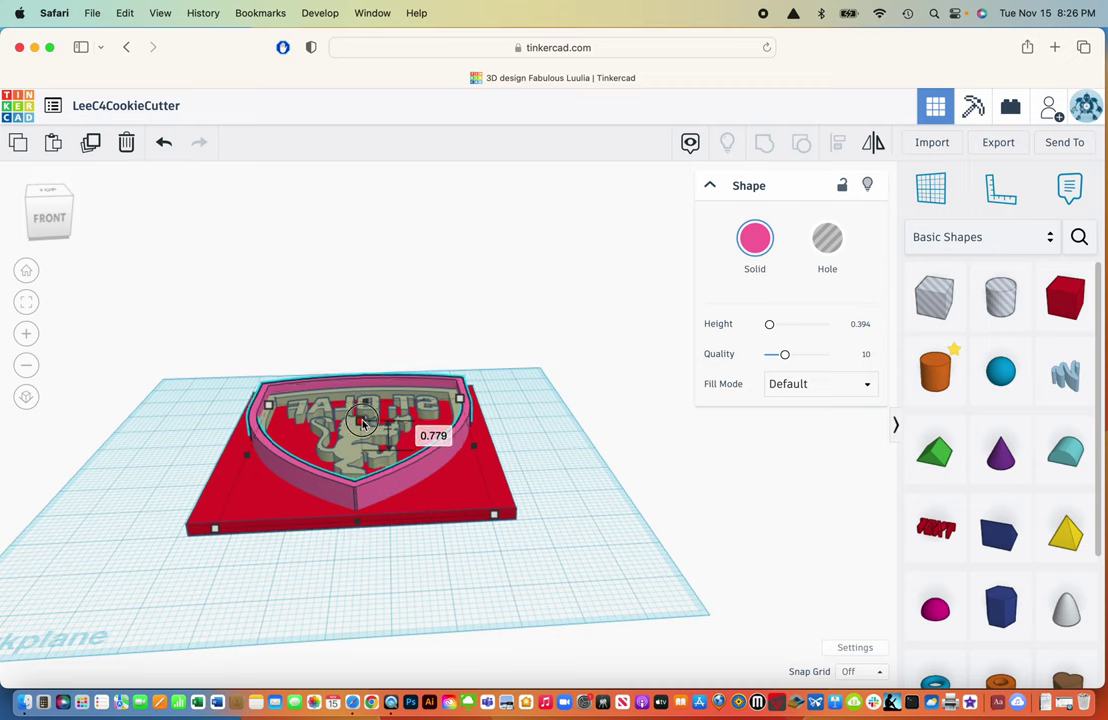
{"action": "left_click", "coordinate": [436, 436]}
{"action": "key", "text": "Return"}
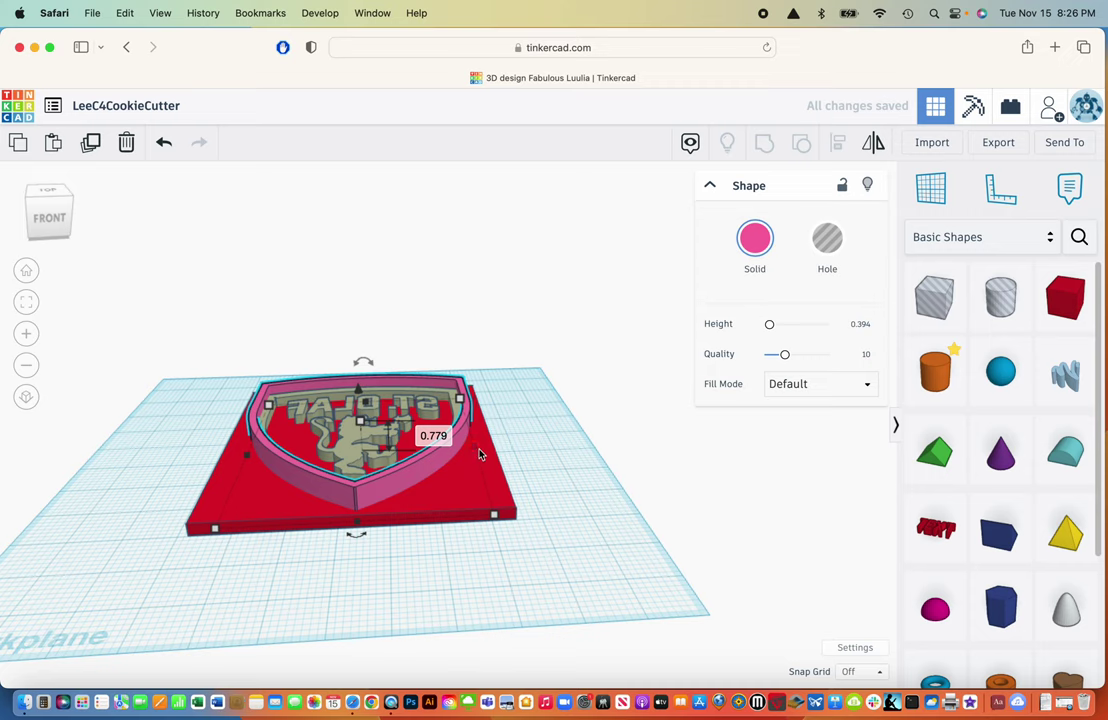
{"action": "left_click", "coordinate": [420, 435]}
{"action": "key", "text": "Return"}
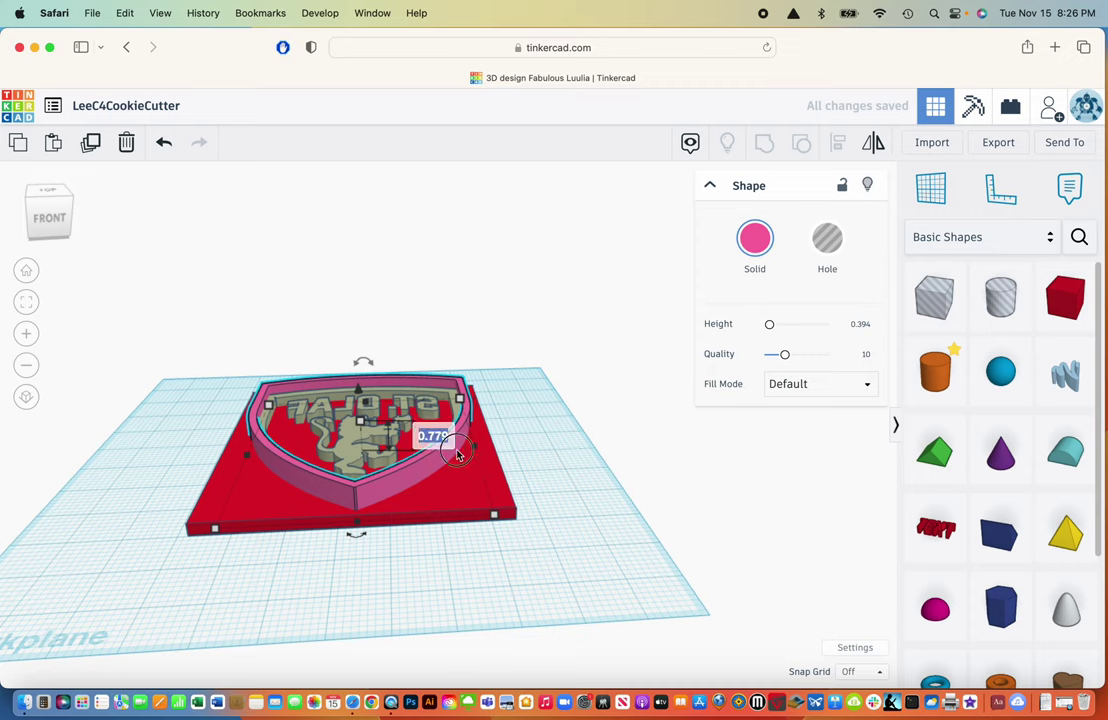
{"action": "type", "text": ".8"}
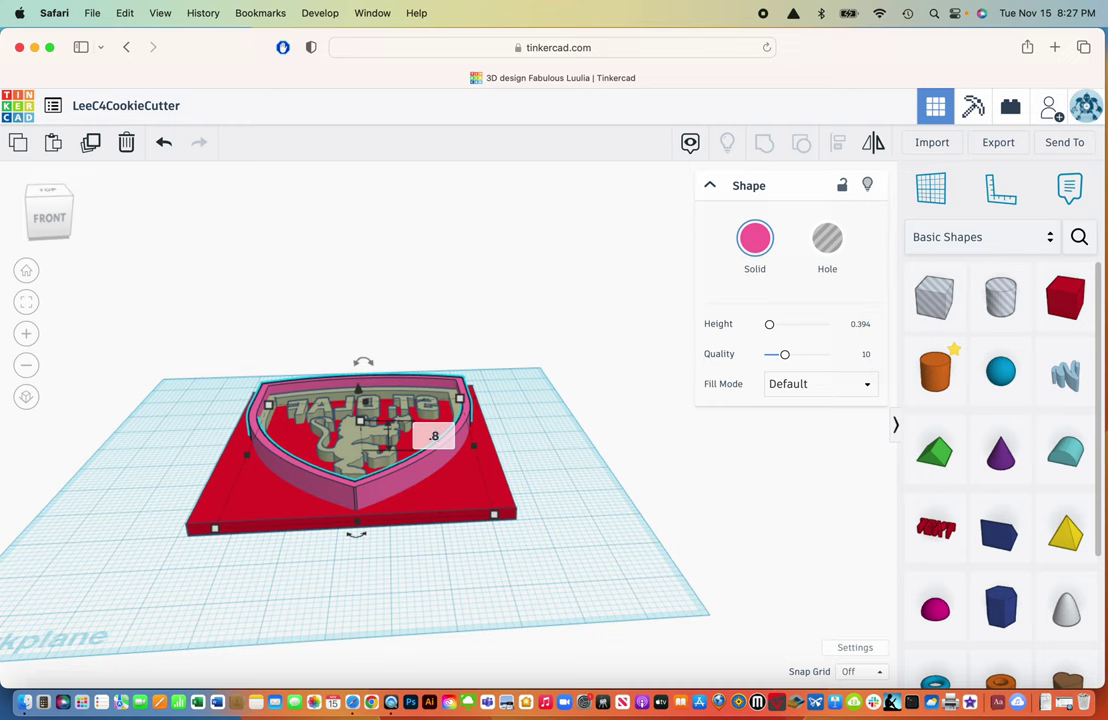
{"action": "key", "text": "Return"}
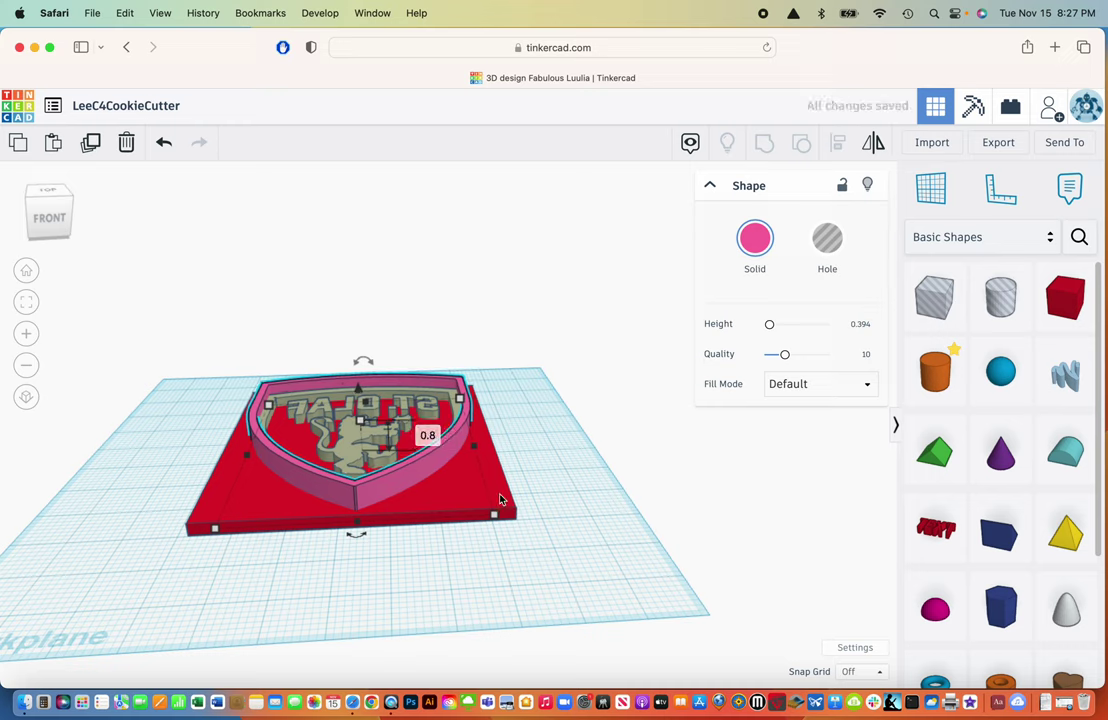
{"action": "left_click", "coordinate": [554, 544]}
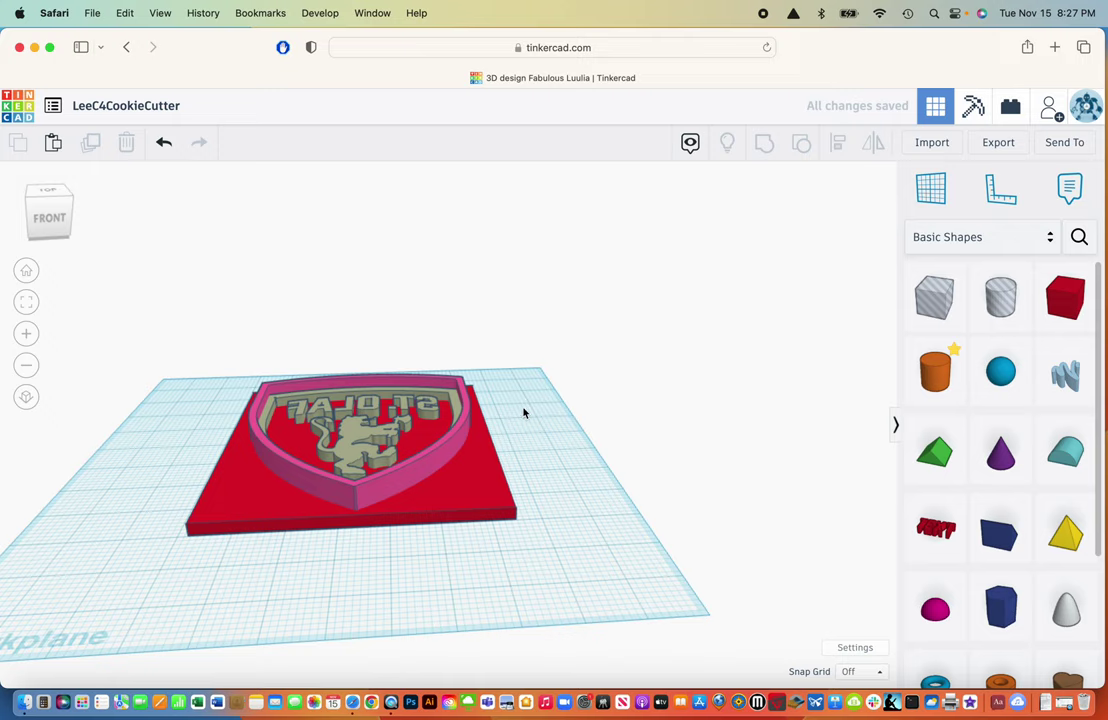
Select the red base, pink shield wall and mirrored logo and group them into one solid.
{"action": "right_click_drag", "start_coordinate": [523, 412], "coordinate": [509, 451]}
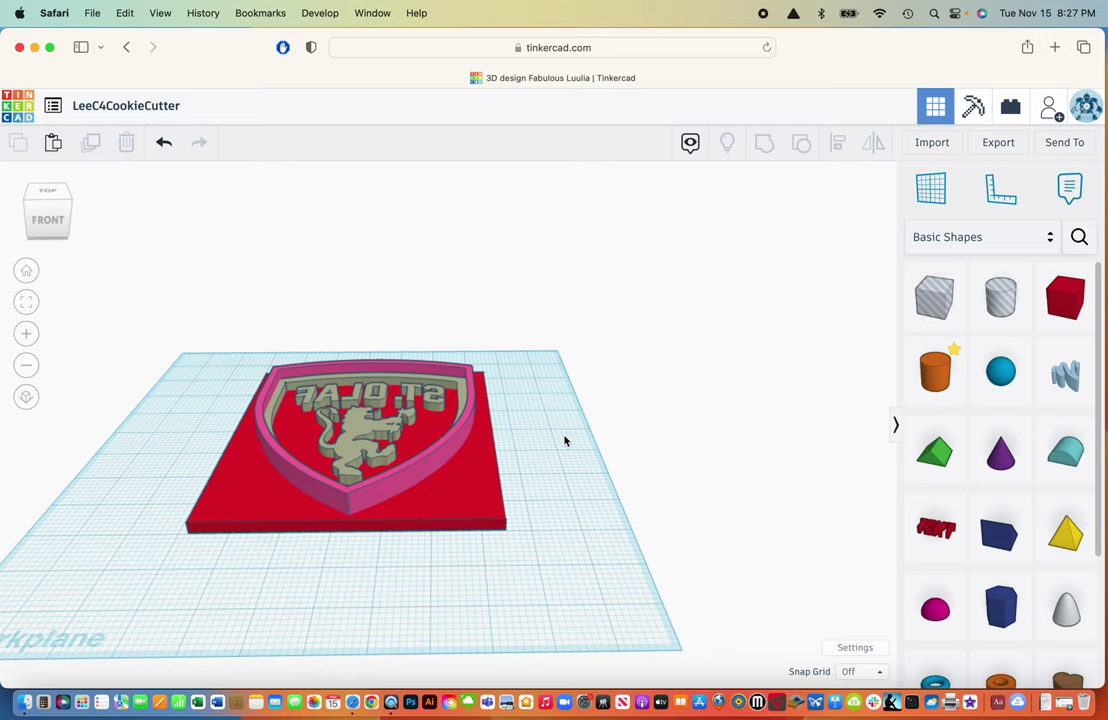
{"action": "key", "text": "super+a"}
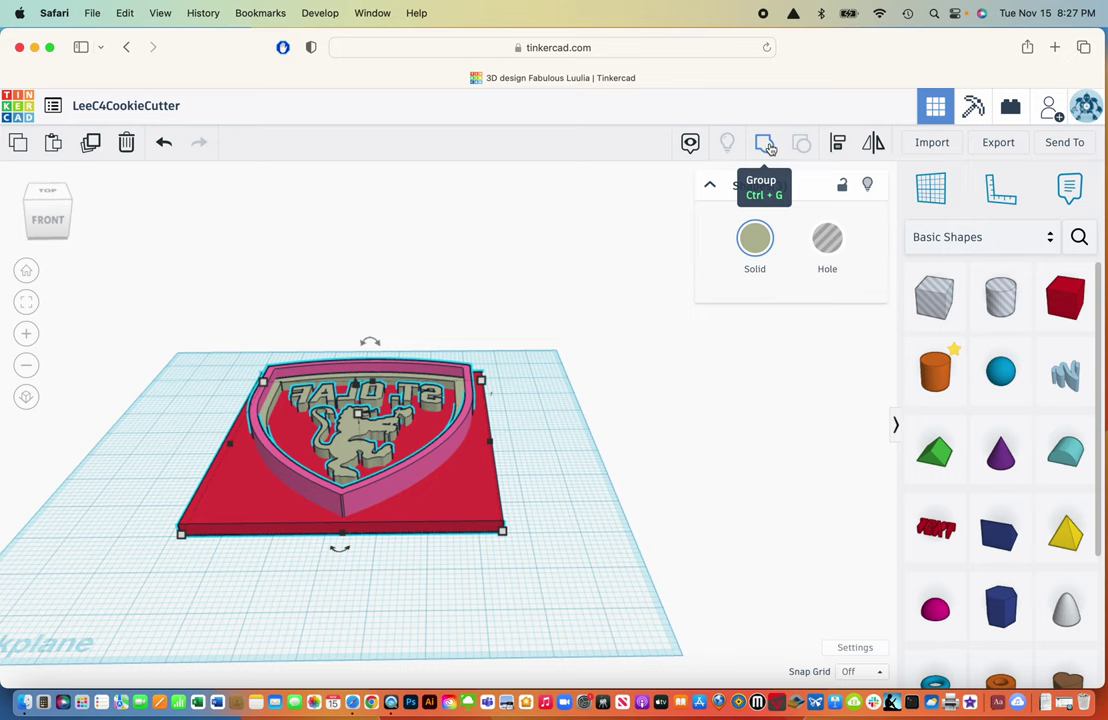
{"action": "left_click", "coordinate": [768, 148]}
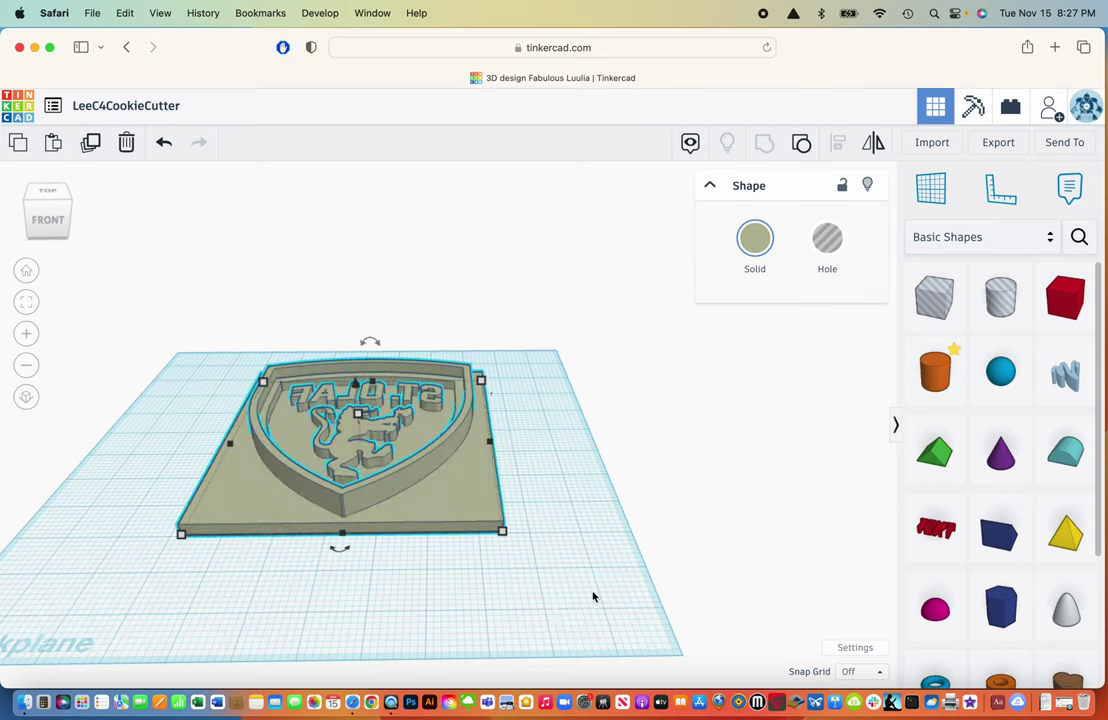
Export the grouped cookie cutter as a .STL file for 3D printing.
{"action": "right_click_drag", "start_coordinate": [574, 490], "coordinate": [559, 542]}
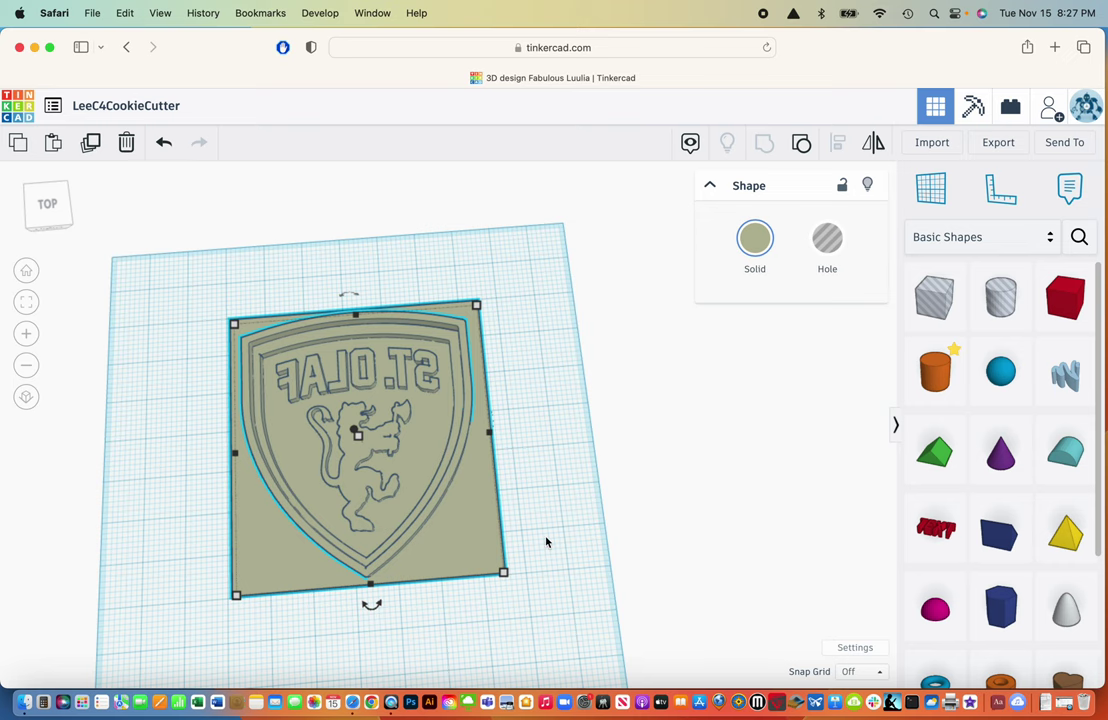
{"action": "right_click_drag", "start_coordinate": [547, 541], "coordinate": [545, 521]}
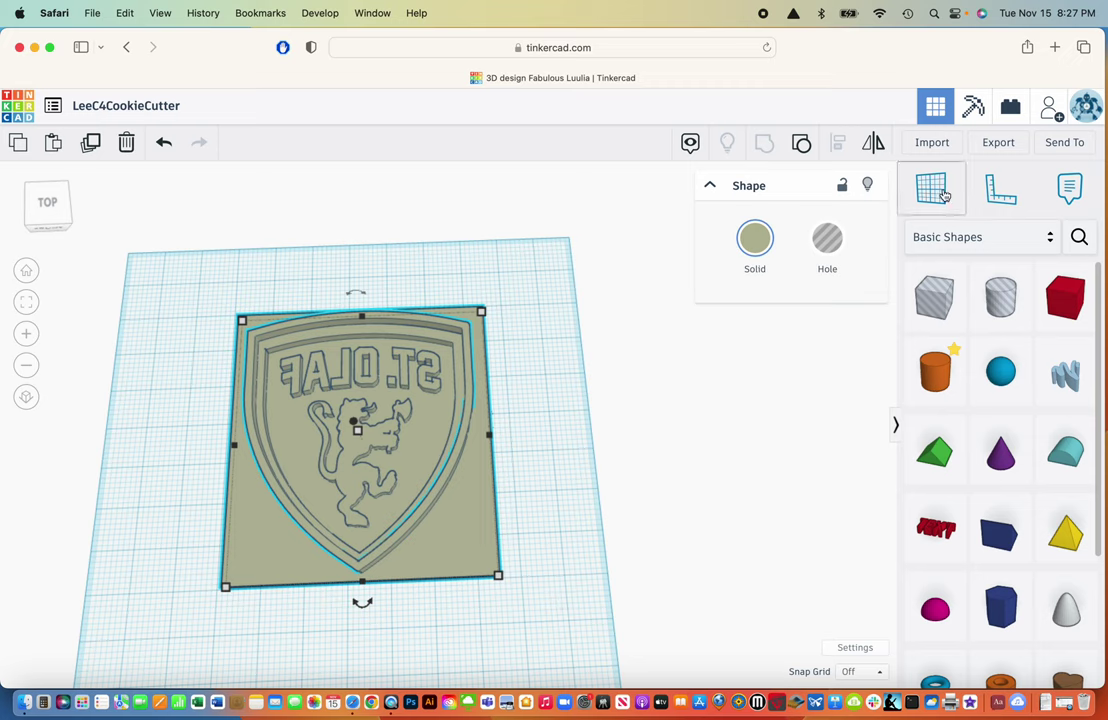
{"action": "left_click", "coordinate": [998, 144]}
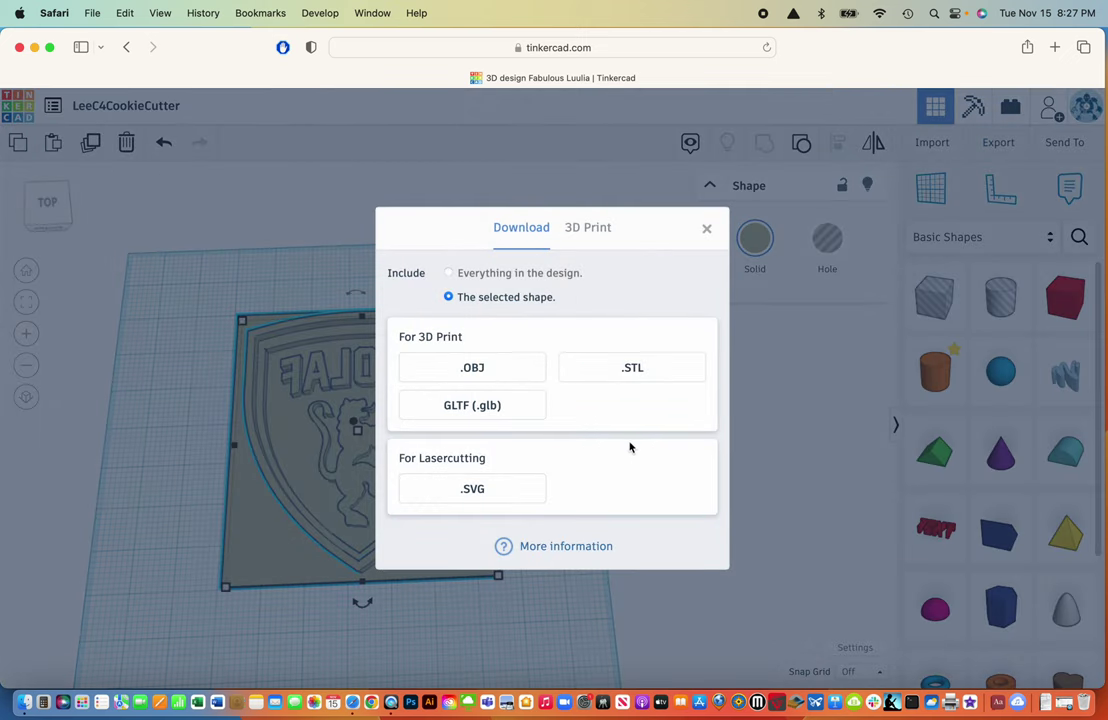
{"action": "left_click", "coordinate": [645, 379]}
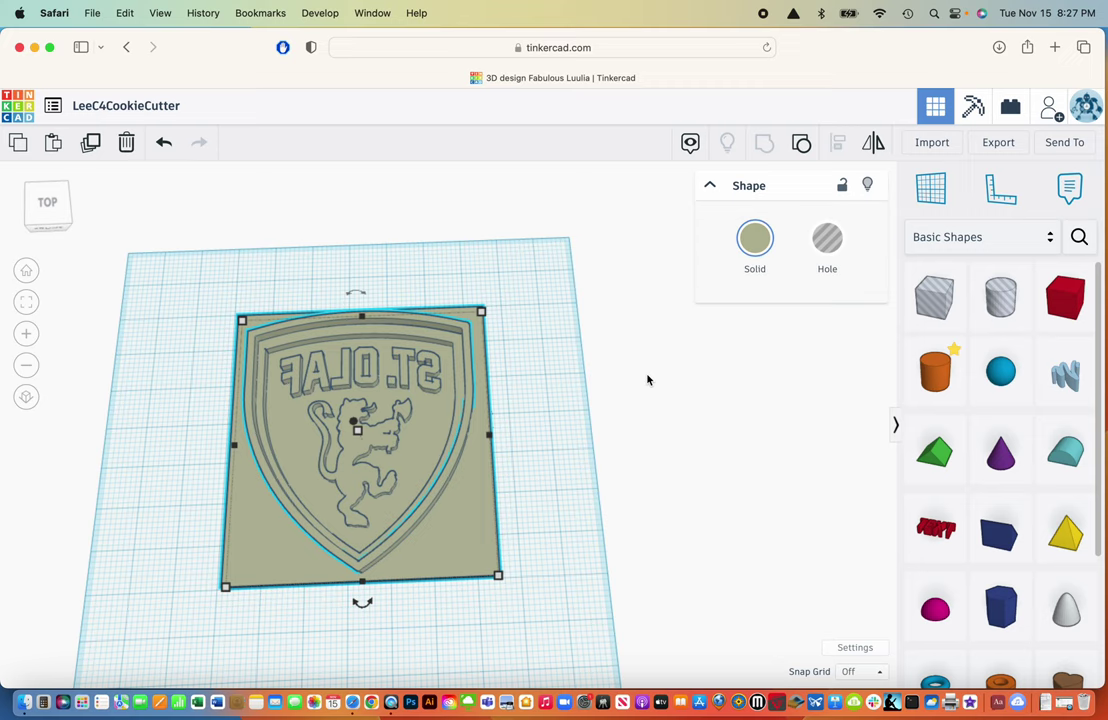